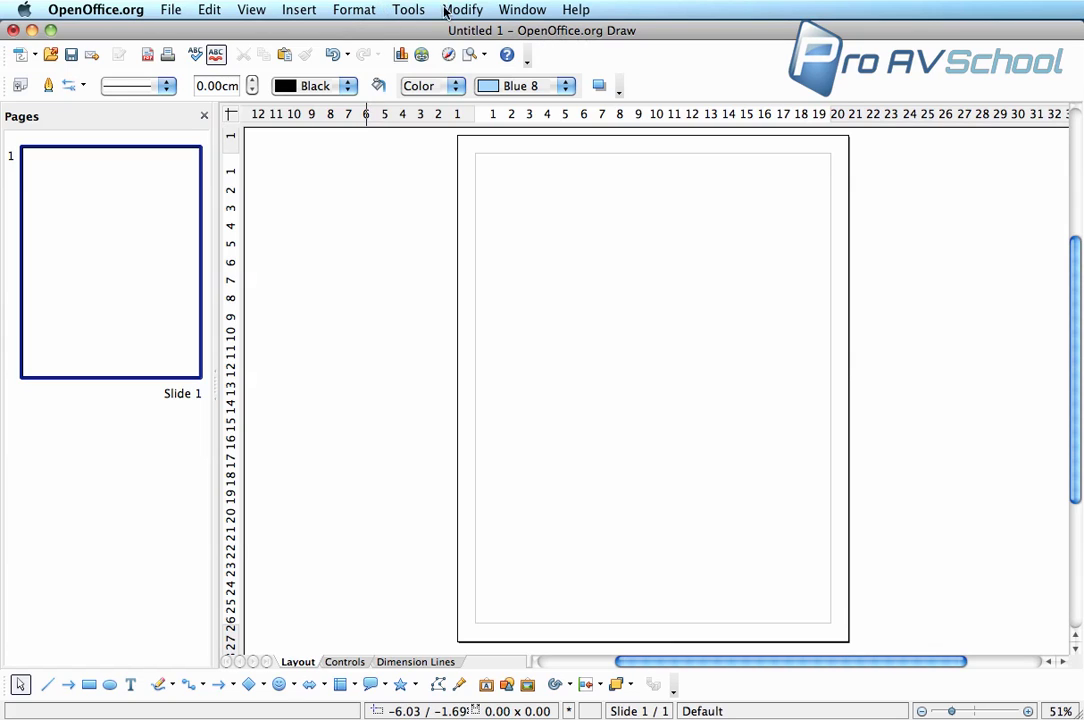
- Set the page to A4 paper in landscape orientation (29.70 × 21.00 cm)
left_click(349, 11)
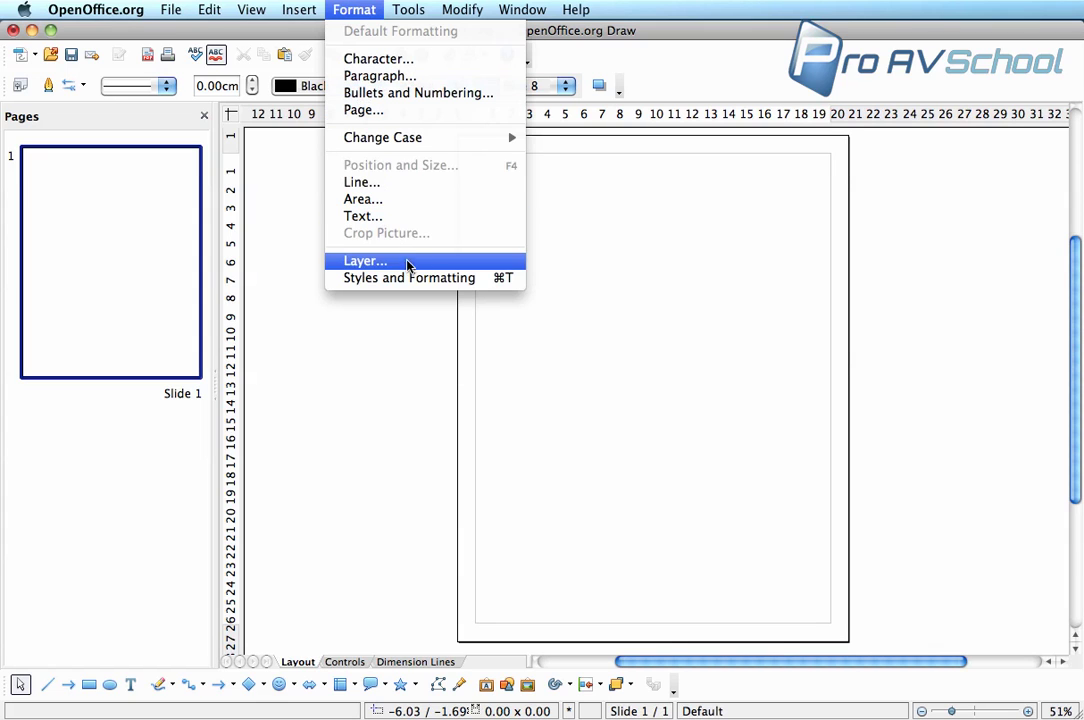
left_click(387, 110)
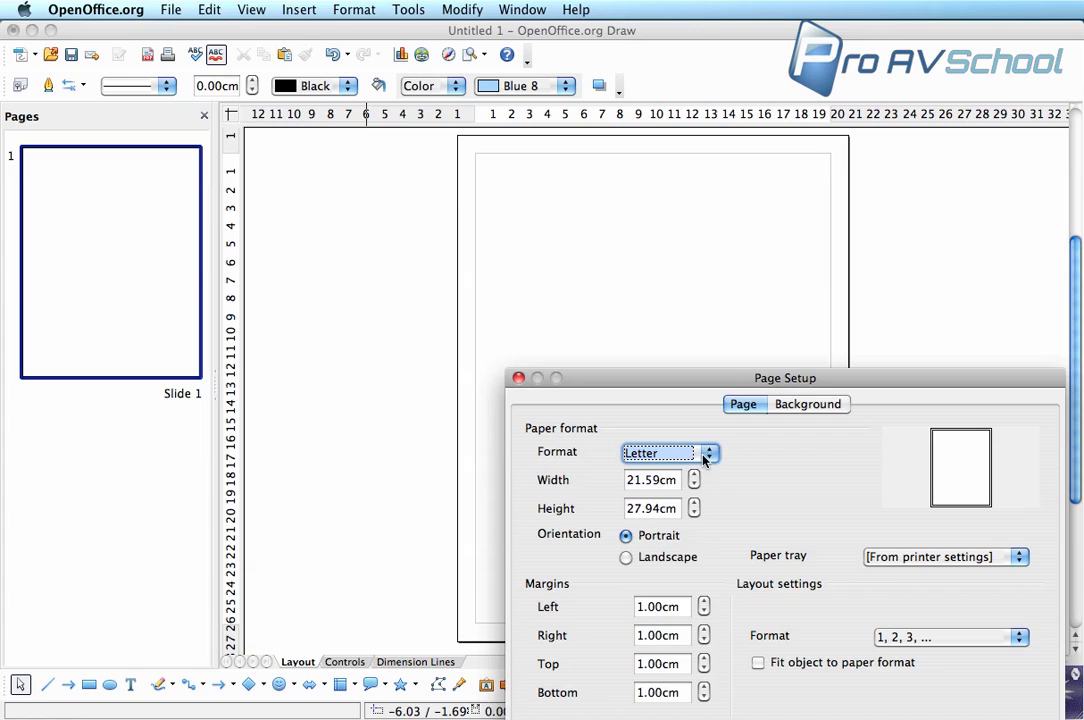
left_click(707, 455)
scroll(700, 500, "up", 3)
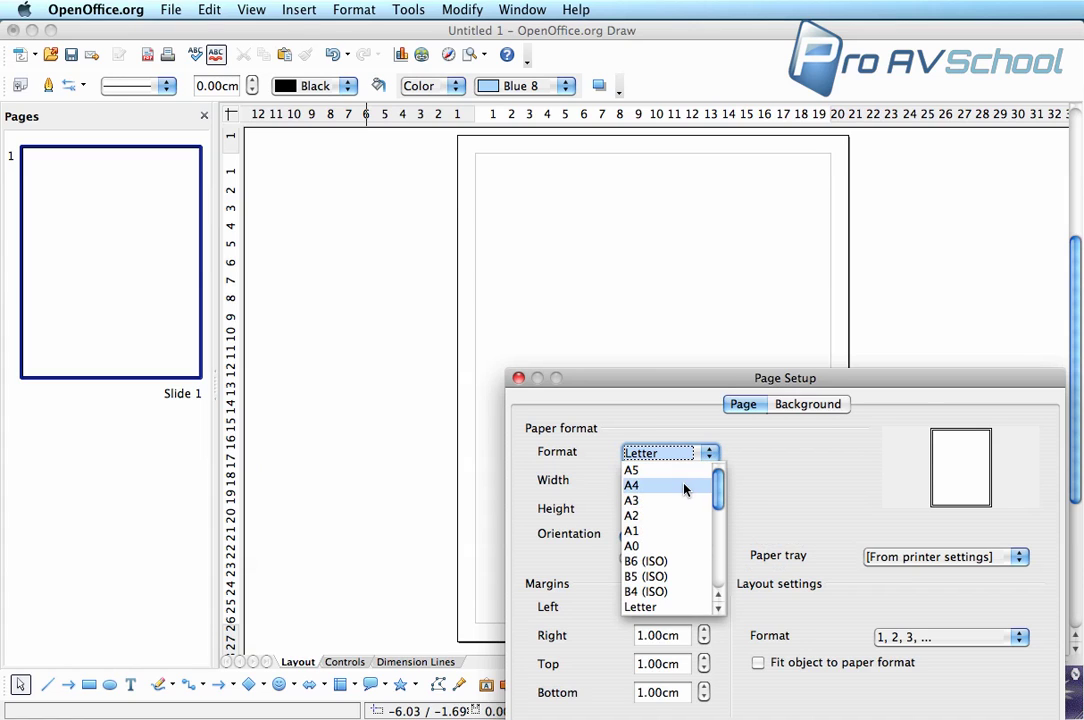
left_click(686, 489)
left_click(648, 557)
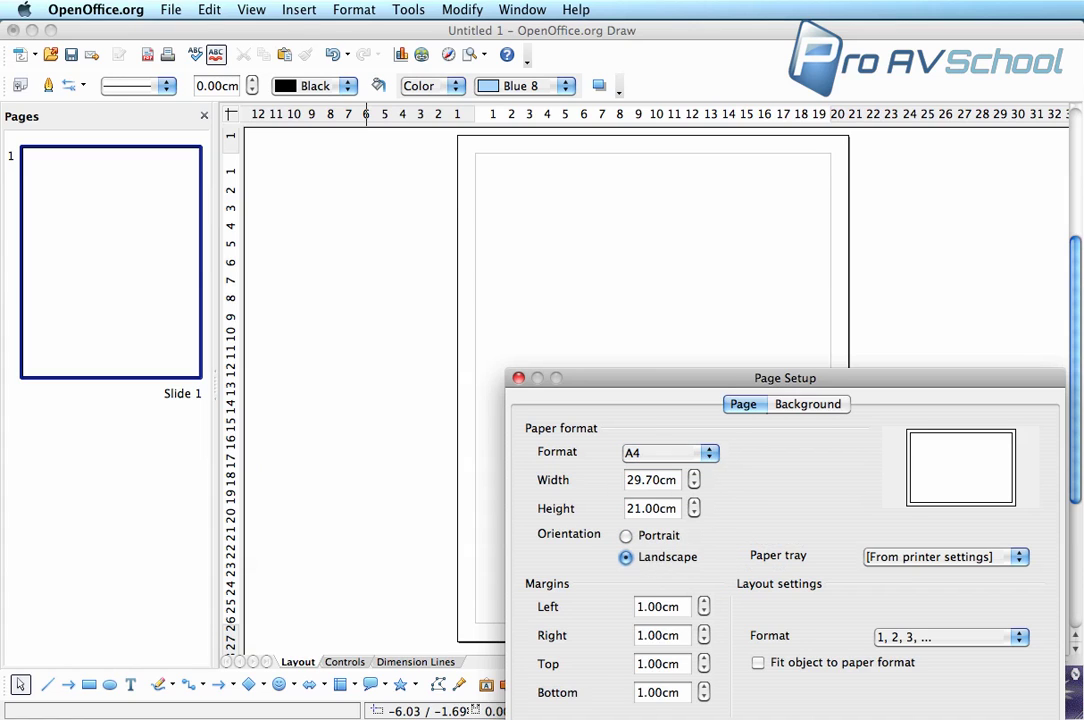
key("Return")
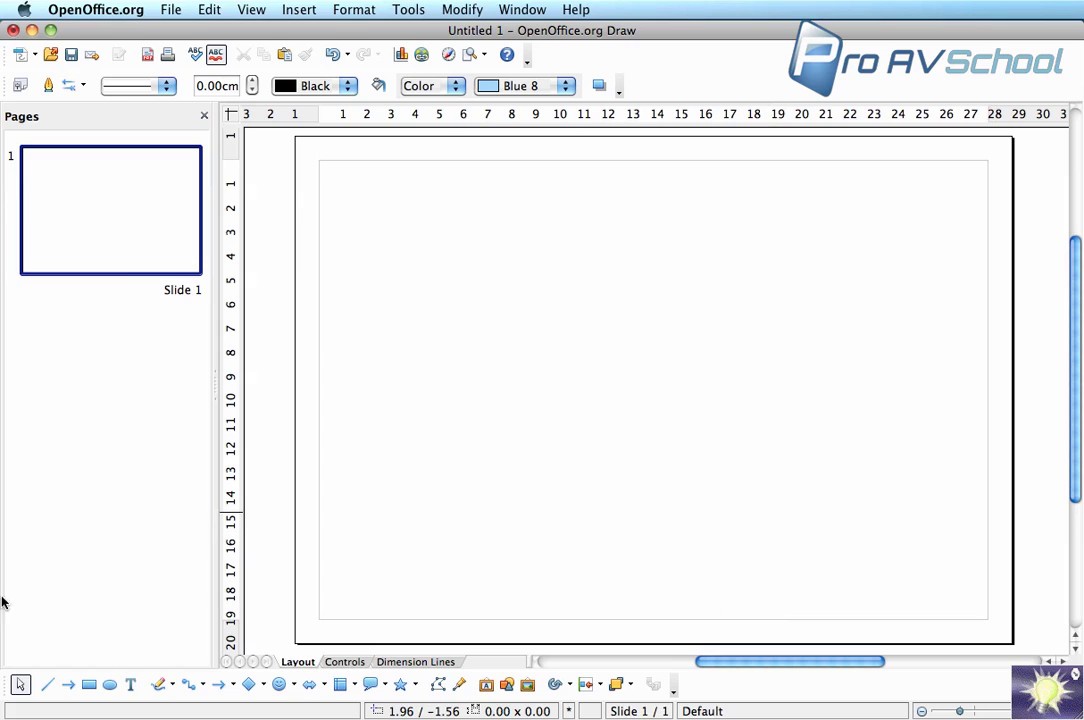
- Draw a long unfilled rectangle strip along the page bottom with a 0.10cm outline
left_click(88, 684)
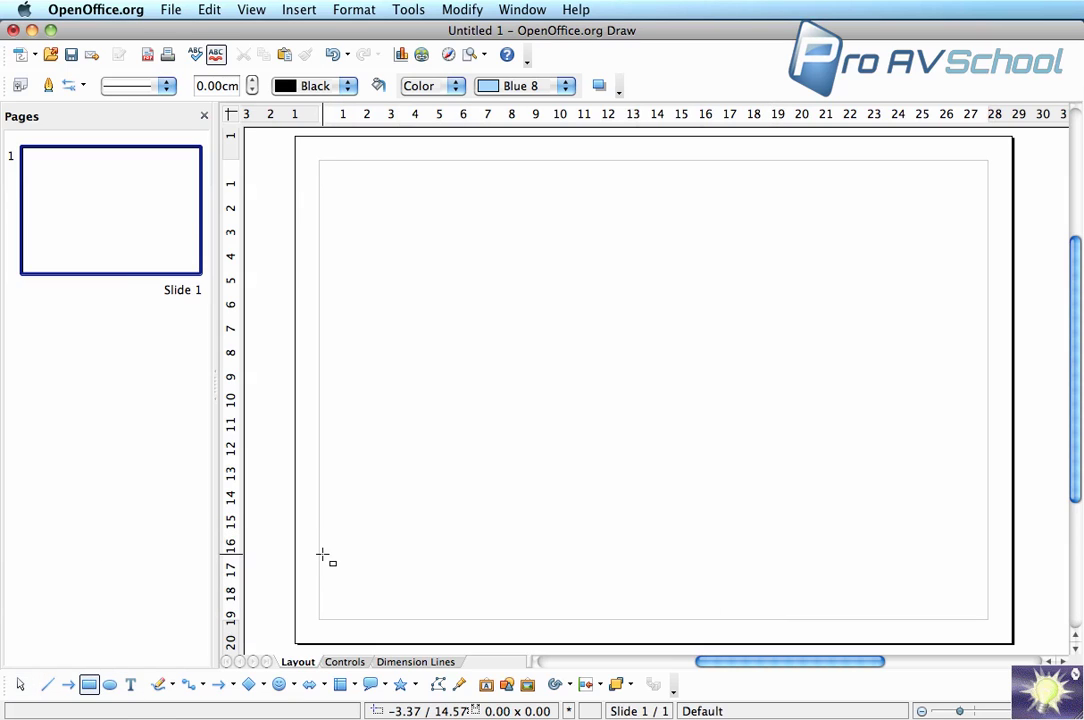
left_click_drag(319, 557, 987, 619)
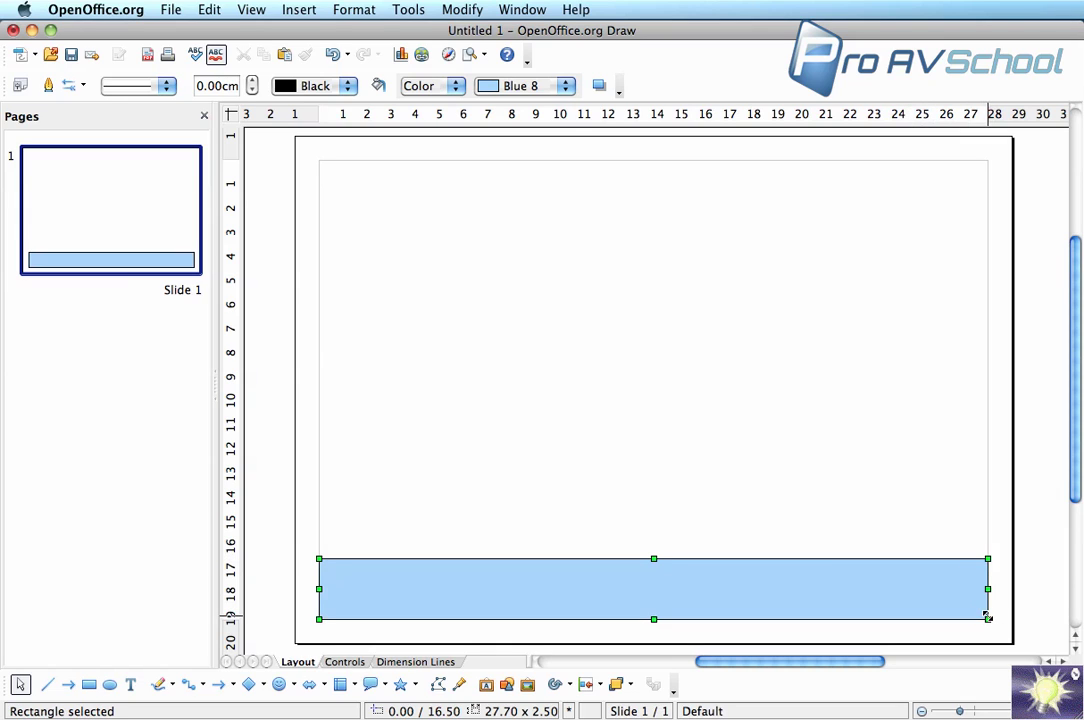
left_click(455, 86)
left_click(447, 103)
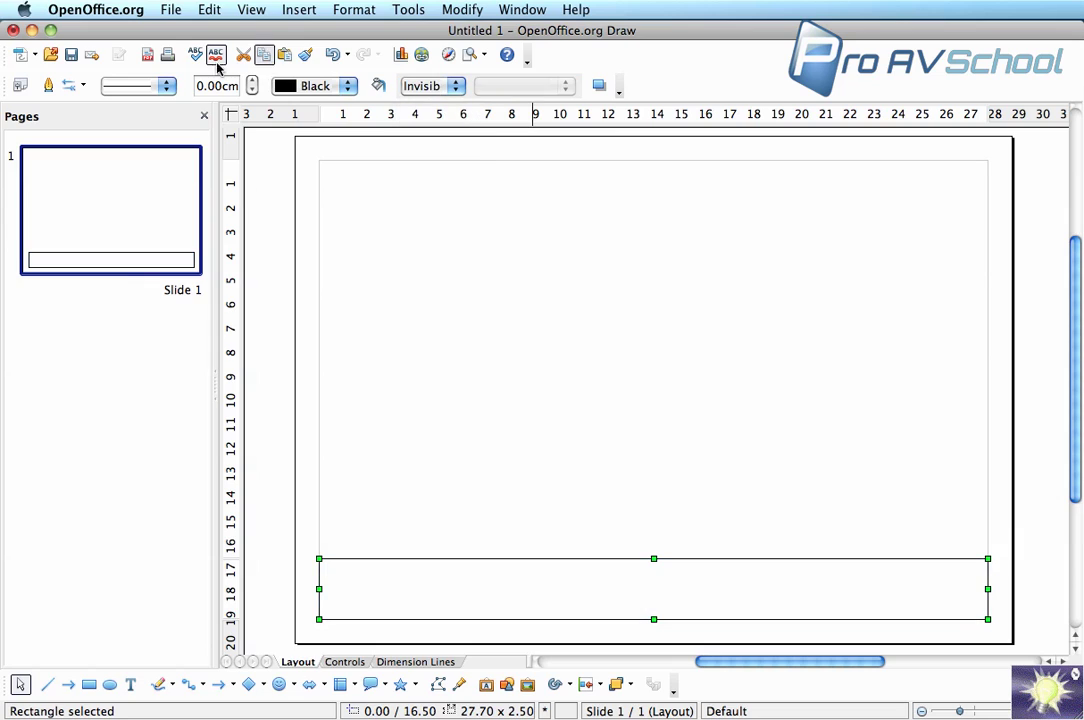
left_click(251, 82)
left_click(699, 515)
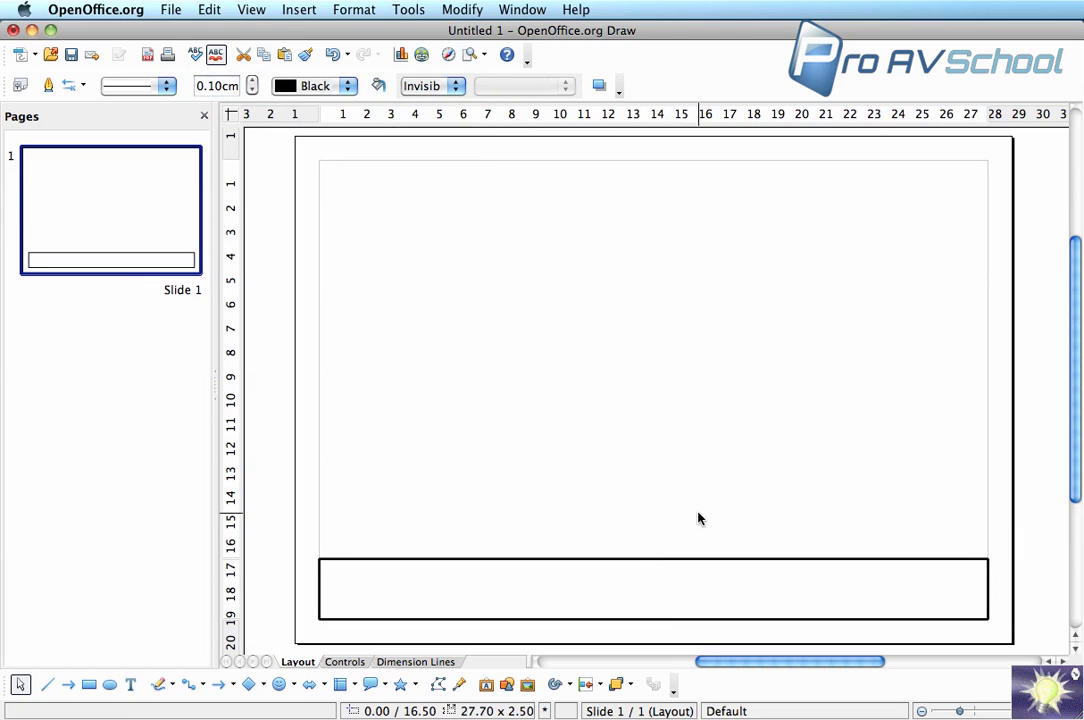
- Add a 0.10cm vertical divider line splitting the strip into two cells
left_click(47, 684)
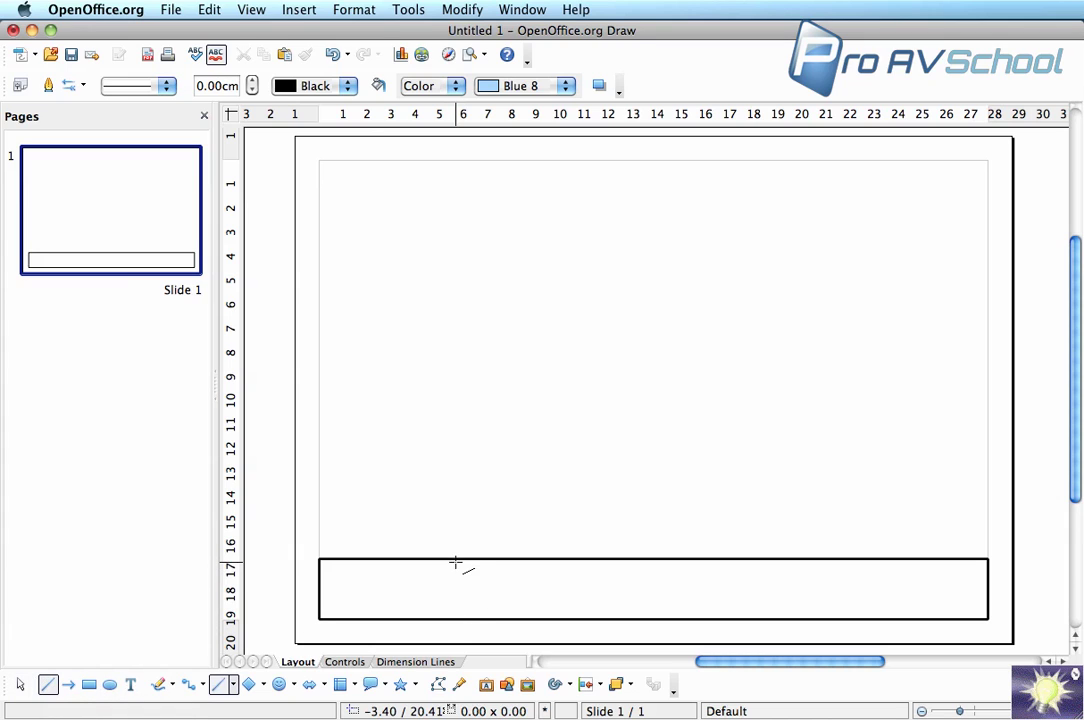
left_click_drag(452, 561, 452, 620)
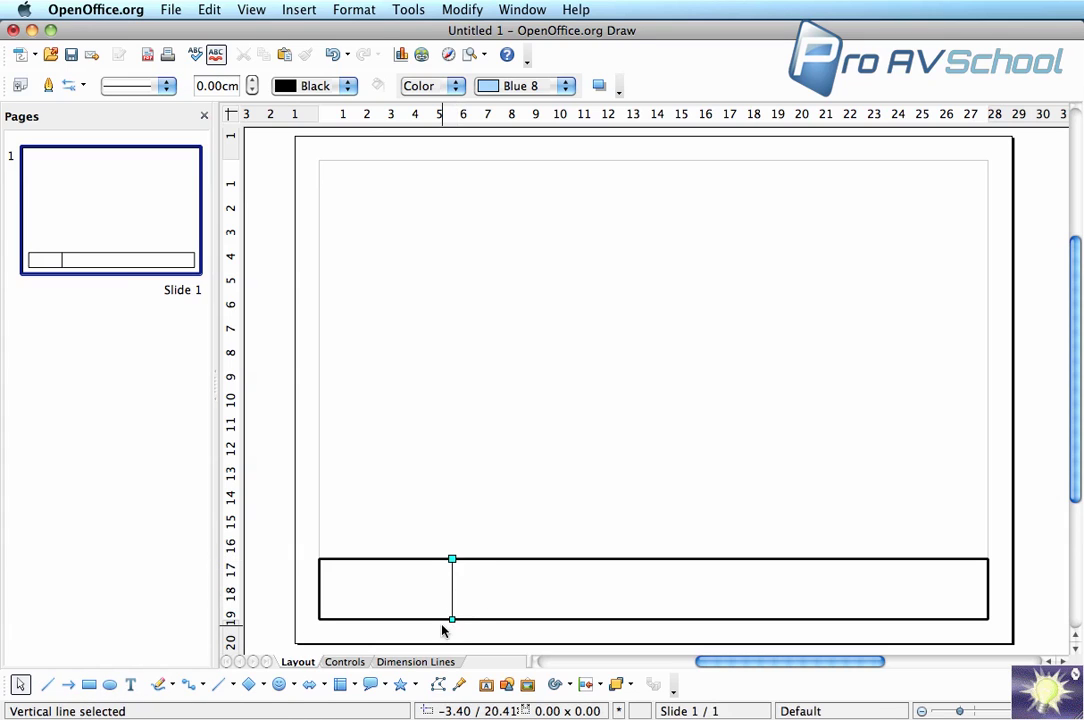
left_click(253, 82)
left_click(126, 668)
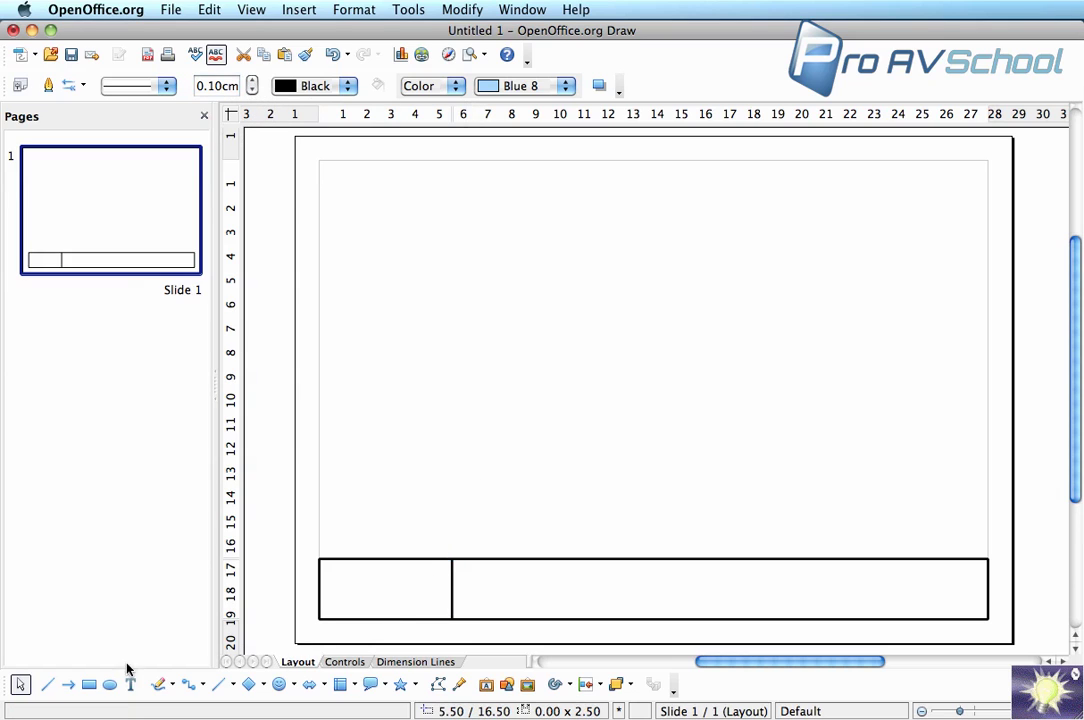
left_click(130, 684)
- Type the label 'Client' in a text frame in the title block's left cell
left_click_drag(335, 573, 440, 617)
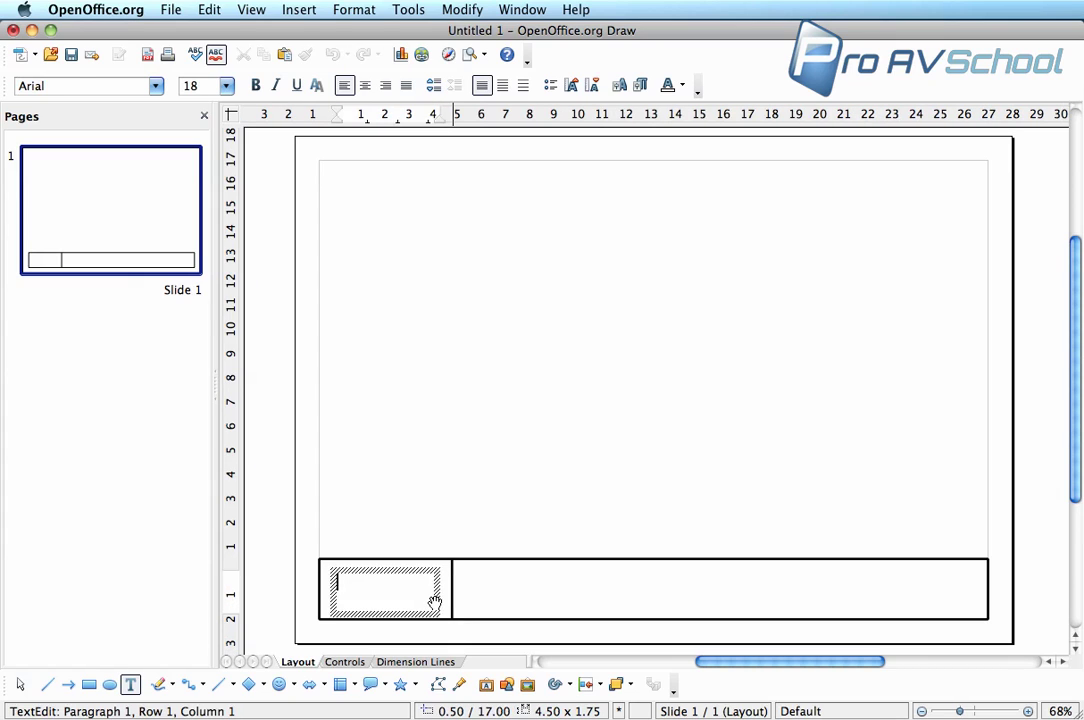
type("Client")
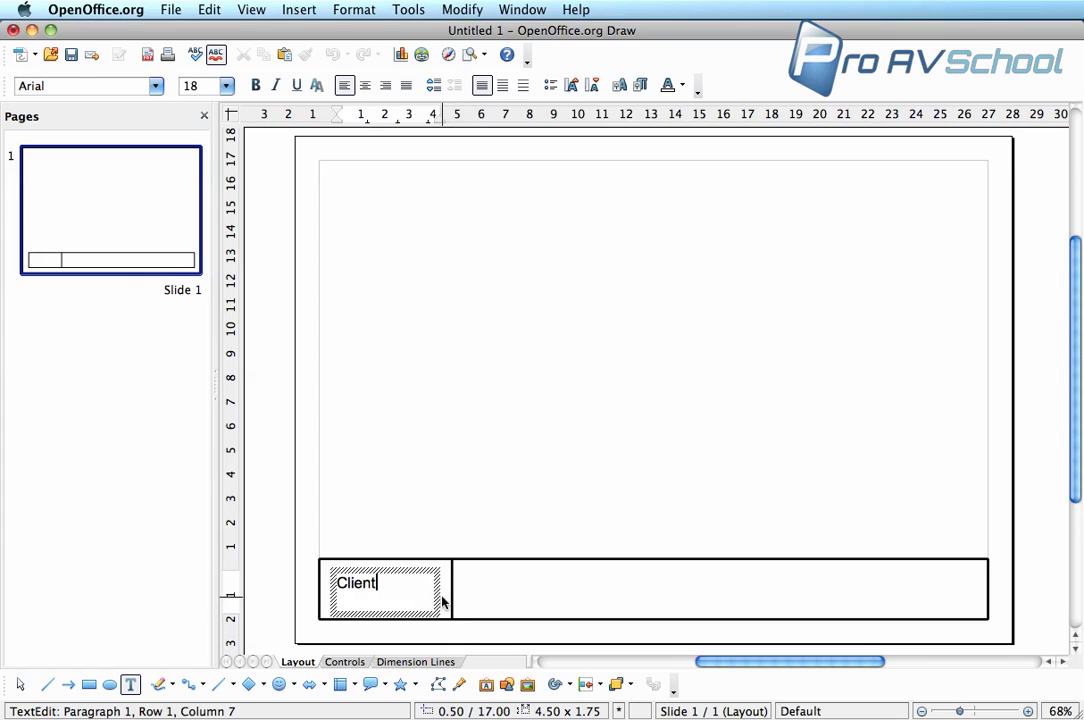
left_click(501, 583)
left_click(364, 587)
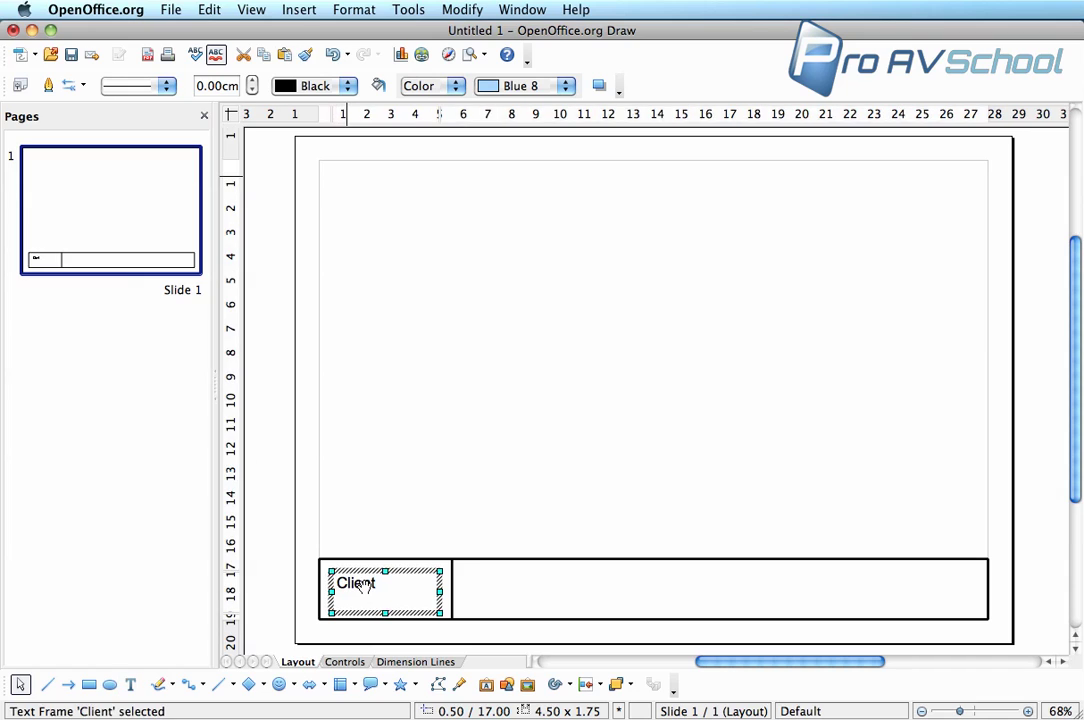
- Copy the Client label into the right cell, widen it, and retype it as 'Project Name'
left_click_drag(380, 585, 502, 571)
left_click_drag(573, 588, 790, 591)
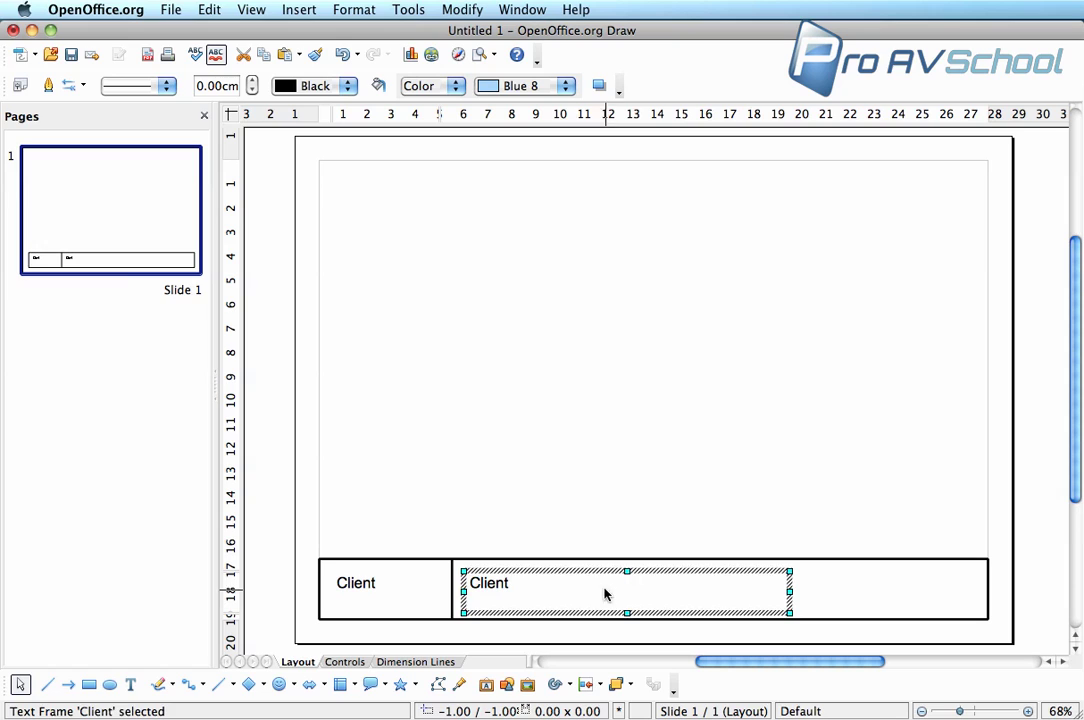
left_click(604, 594)
left_click(485, 583)
left_click(523, 586)
left_click_drag(523, 586, 455, 582)
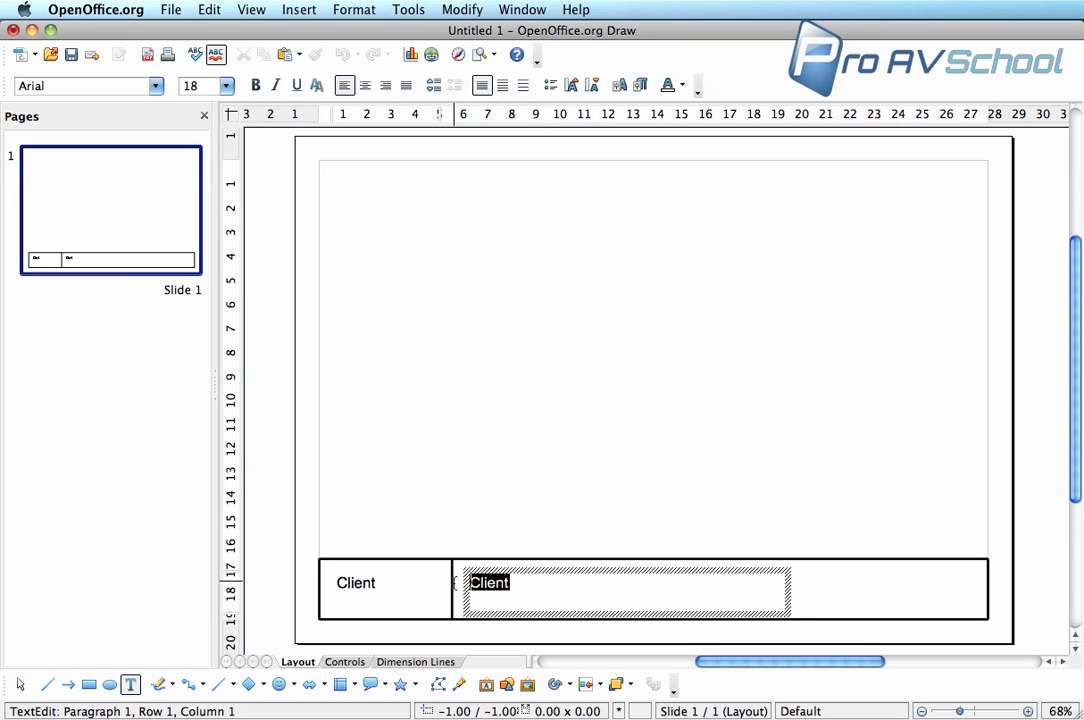
type("Pro")
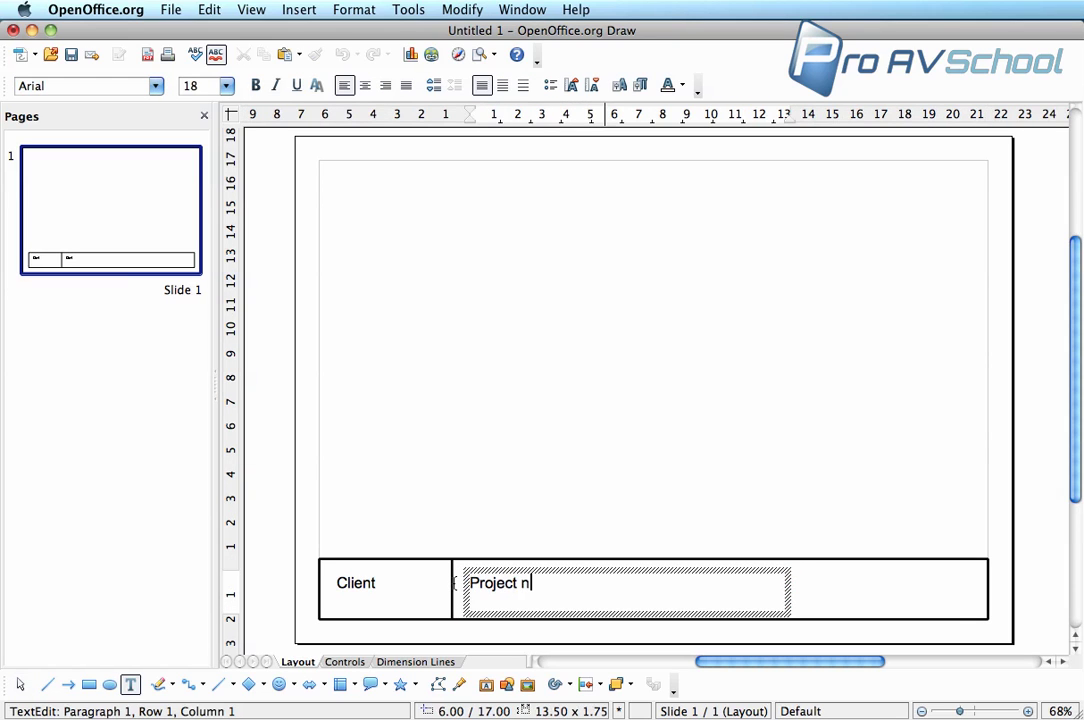
type("ject Name")
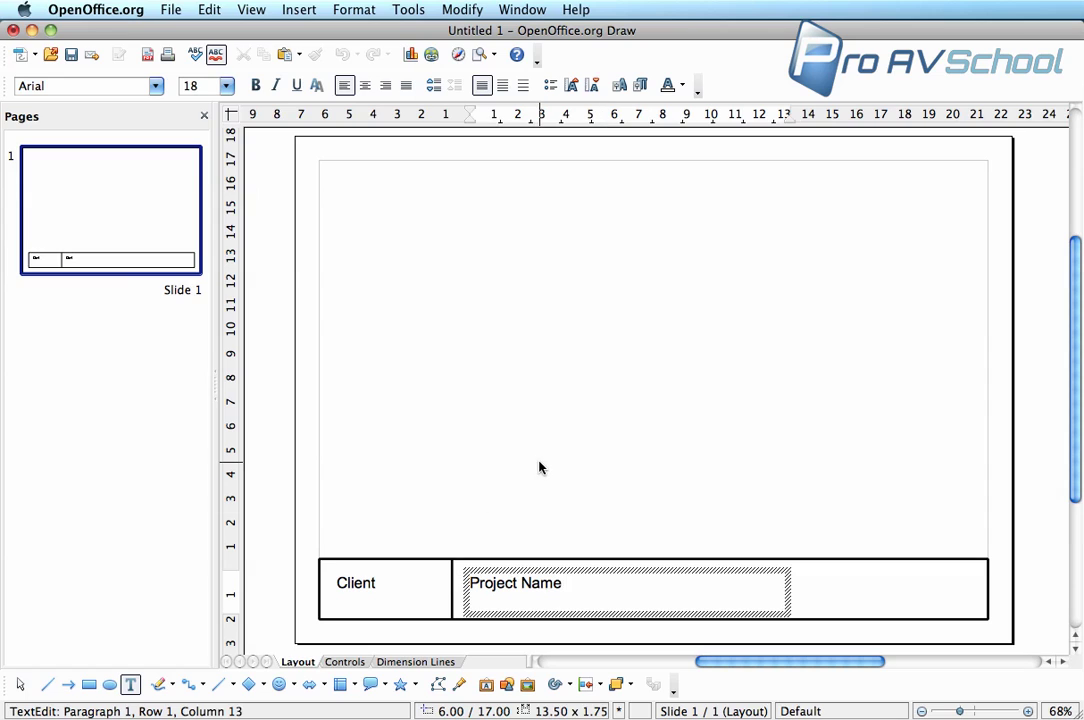
left_click(538, 468)
left_click(88, 684)
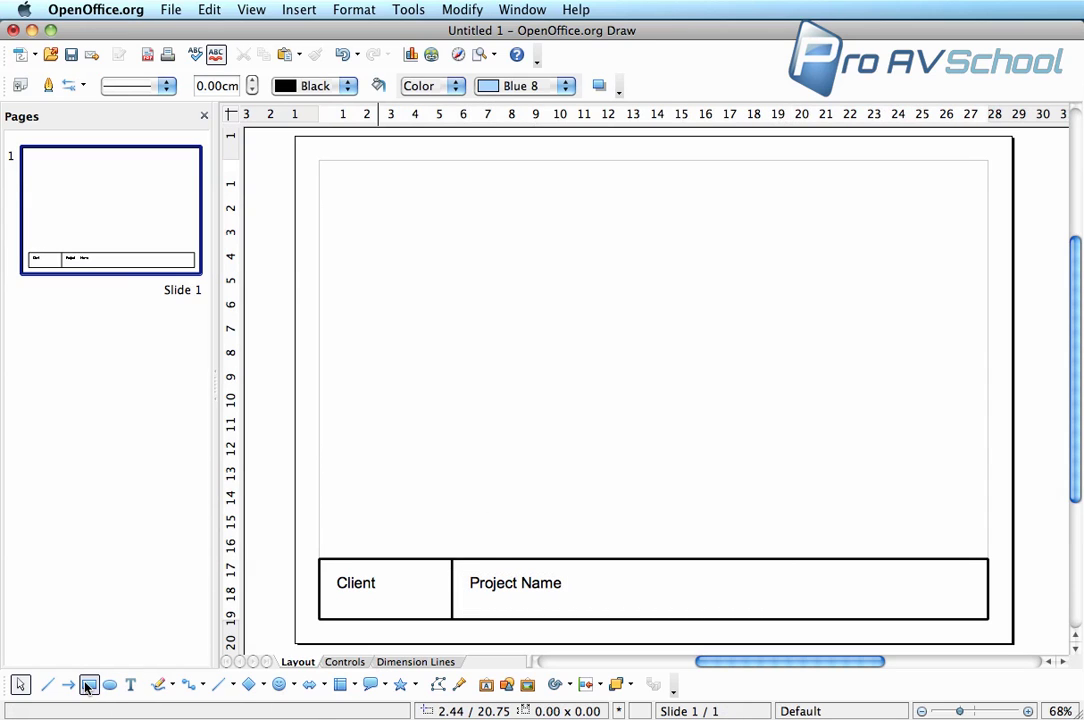
- Draw an unfilled border rectangle with a 0.10cm outline above the title block
left_click_drag(320, 558, 988, 160)
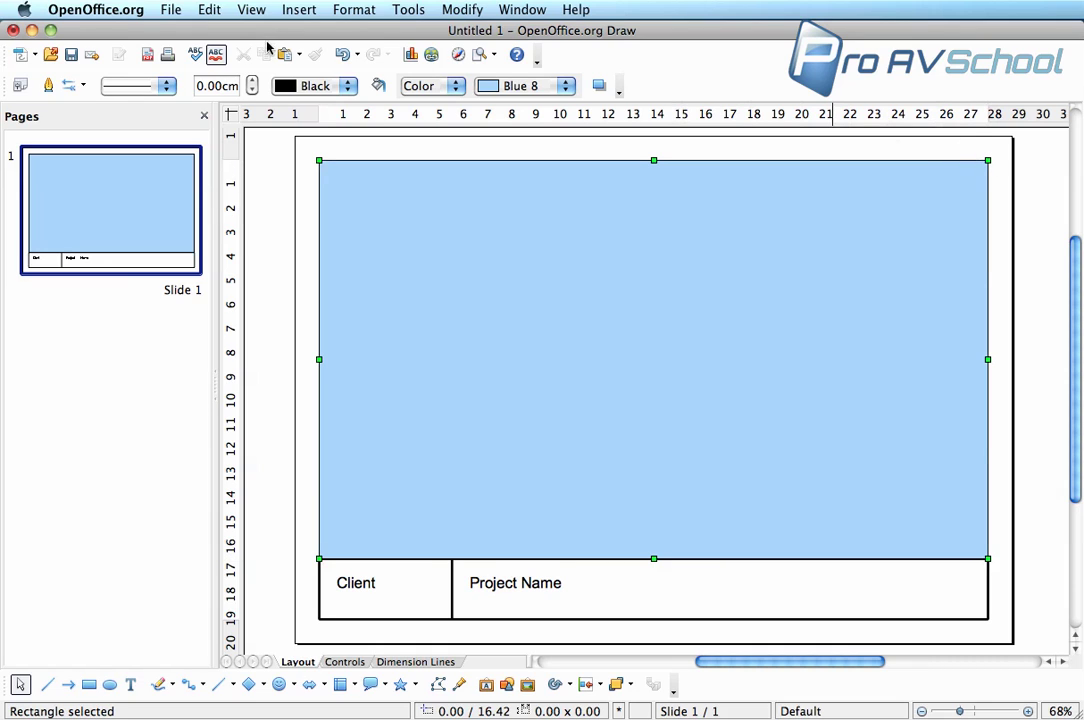
left_click(454, 90)
left_click(448, 104)
left_click(252, 81)
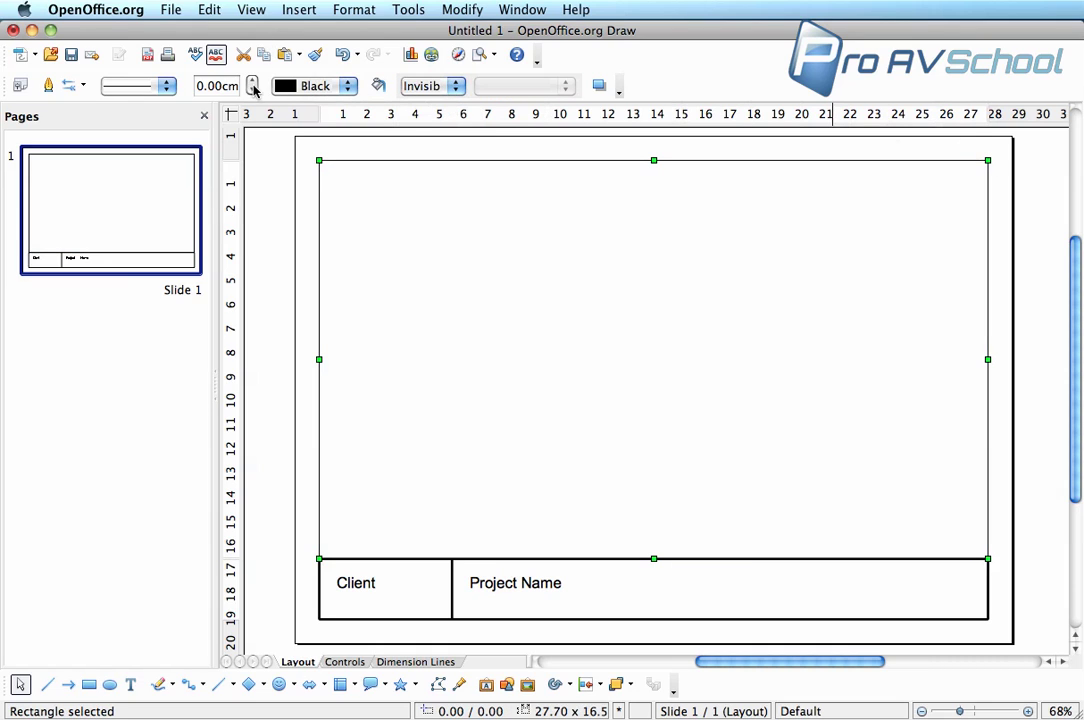
left_click(338, 196)
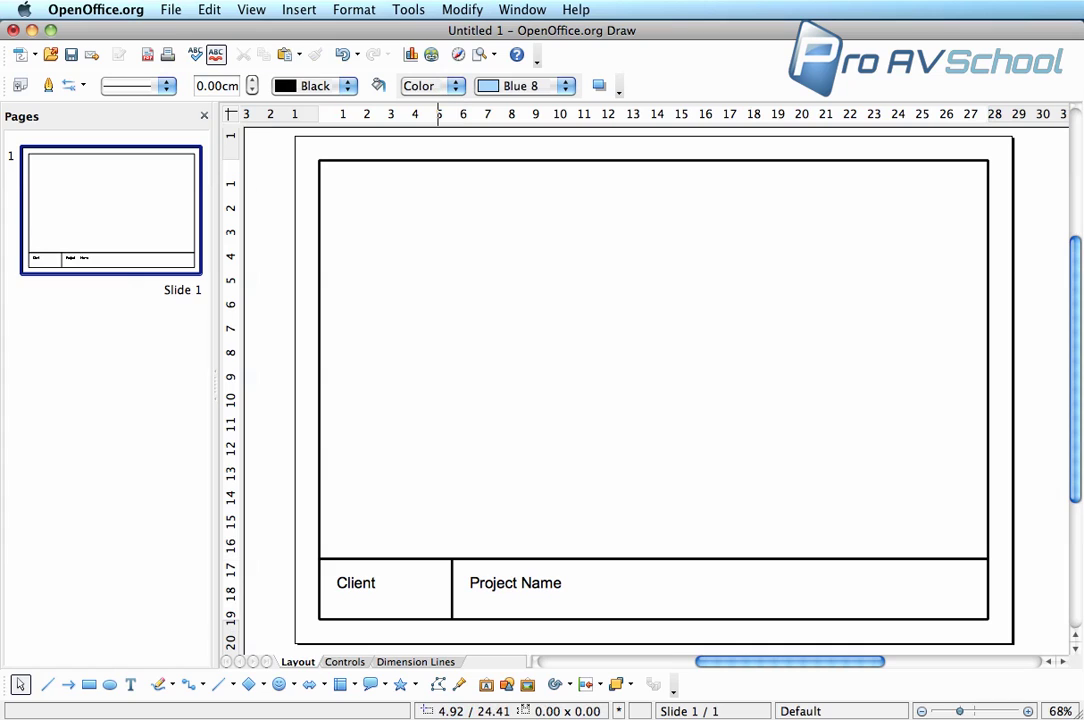
- Draw a tall unfilled 4.00 × 6.00 cm rectangle near the drawing's upper left
left_click(88, 684)
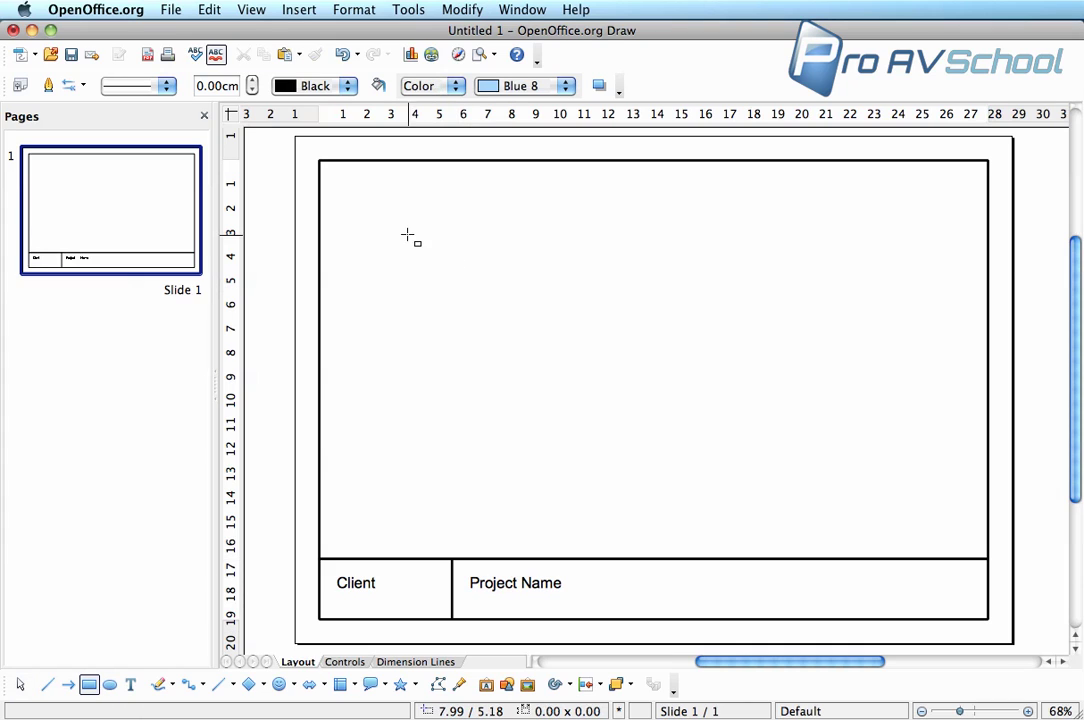
mouse_move(415, 220)
left_mouse_down()
mouse_move(521, 358)
mouse_move(513, 366)
left_mouse_up()
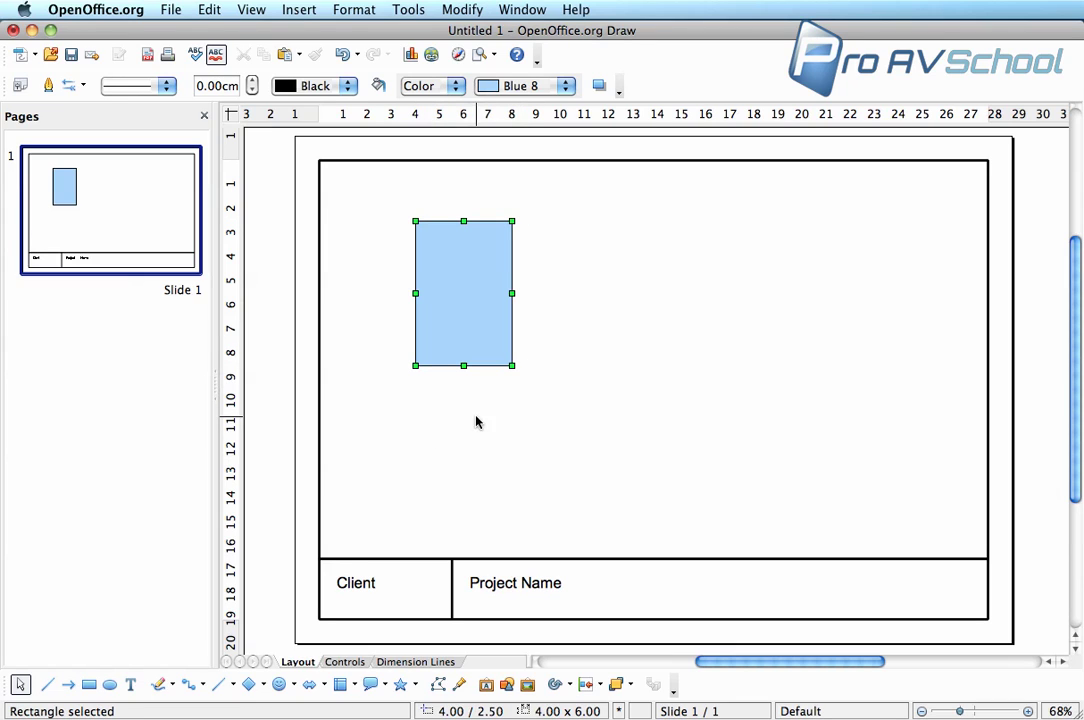
left_click(455, 86)
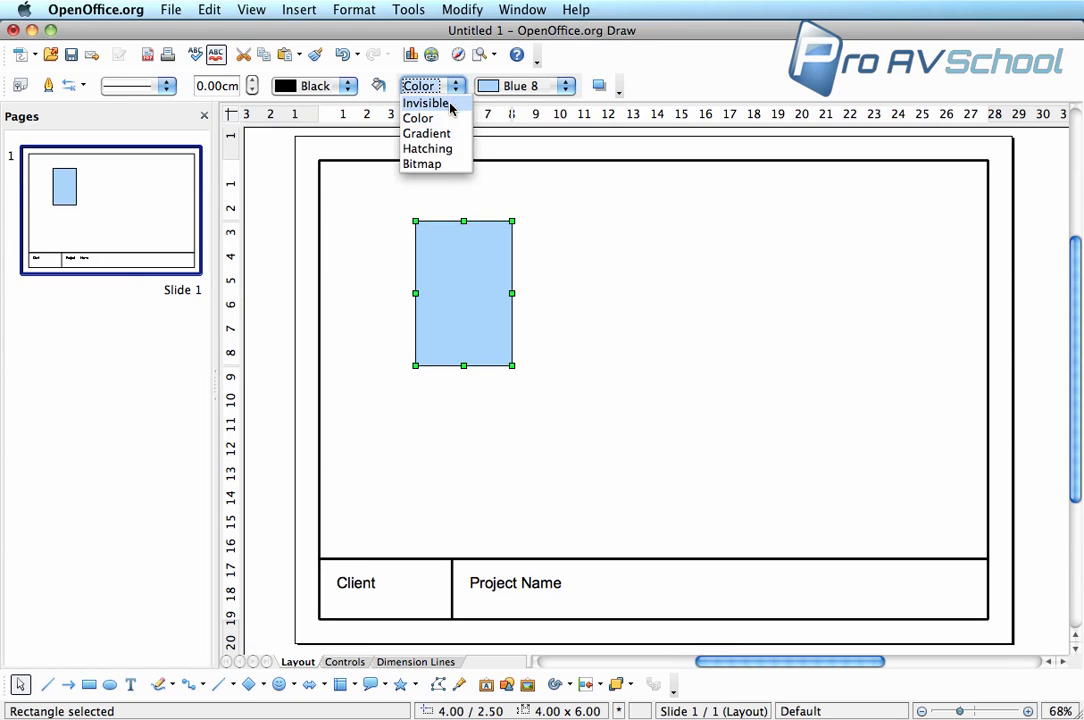
left_click(449, 104)
left_click(367, 241)
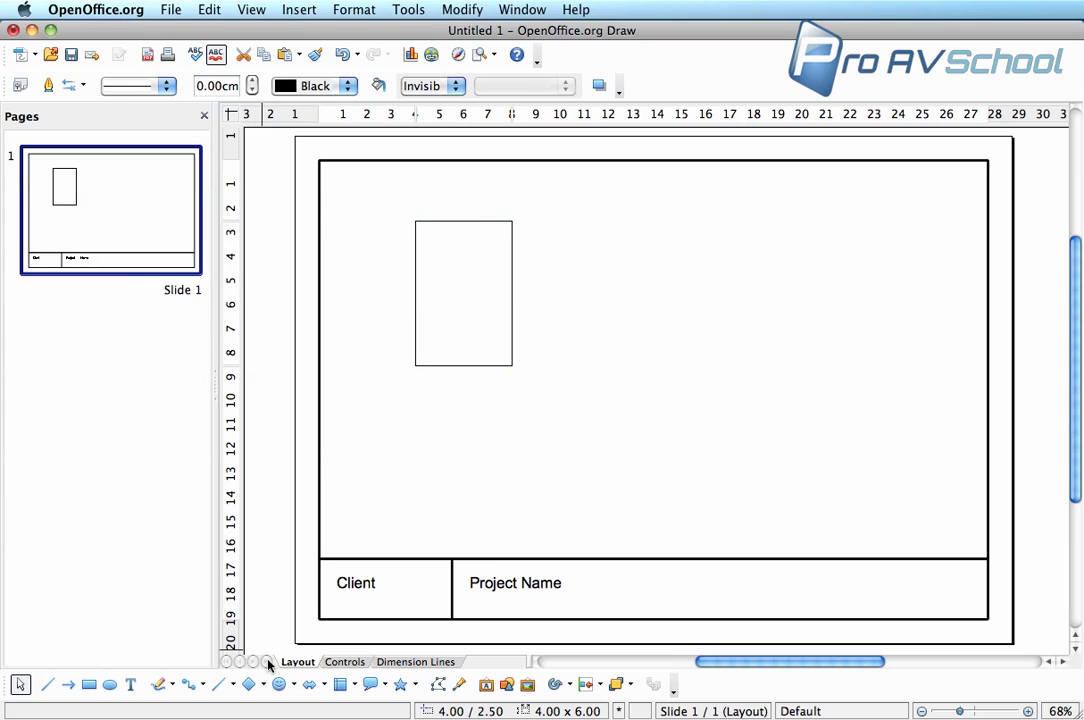
- Add a '4x4 Matrix' text frame below the rectangle with 8 pt font size
left_click(130, 684)
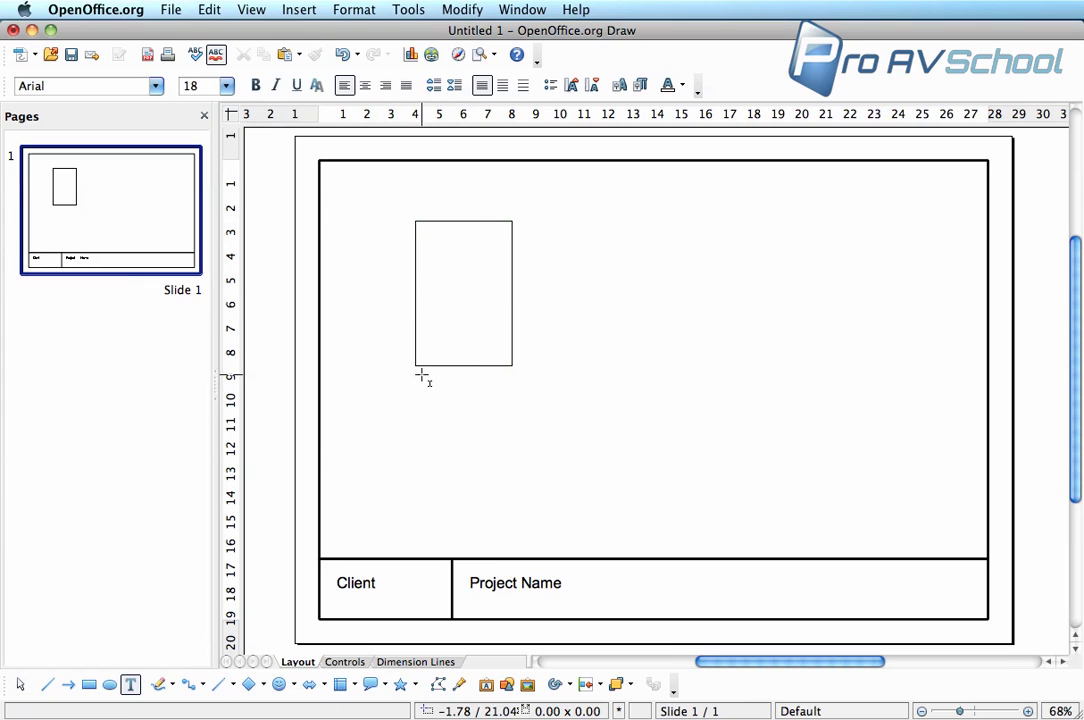
left_click_drag(417, 376, 500, 422)
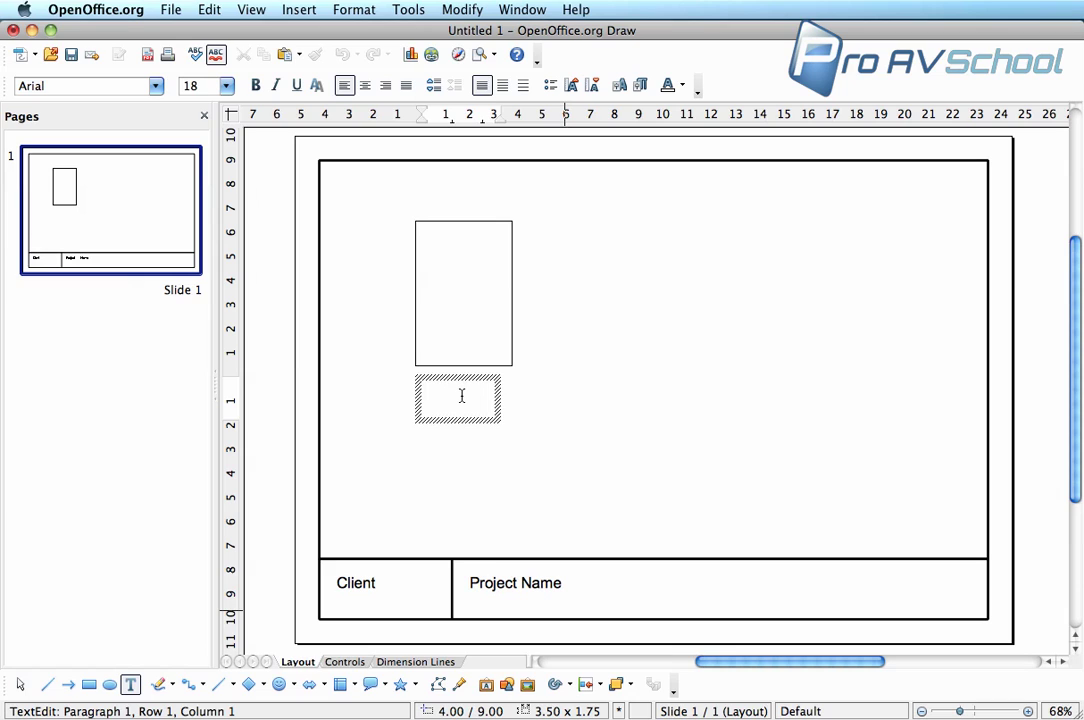
type("4x4 Matrix")
left_click(542, 397)
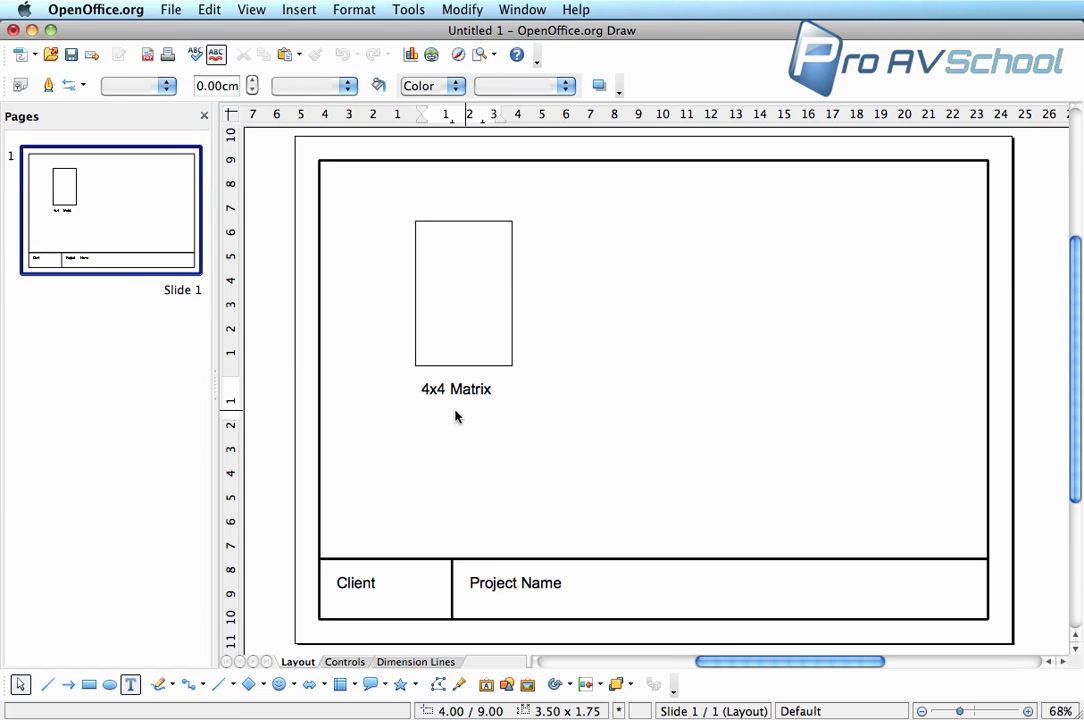
left_click(458, 392)
left_click(471, 393)
left_click_drag(421, 389, 486, 408)
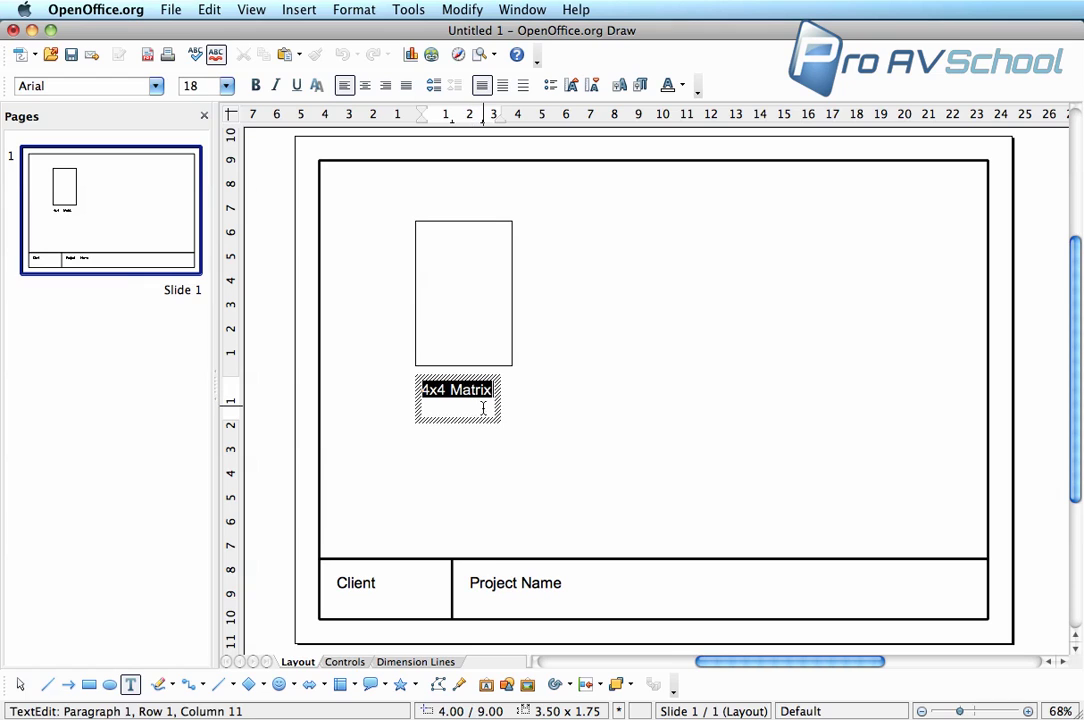
left_click(226, 86)
type("8")
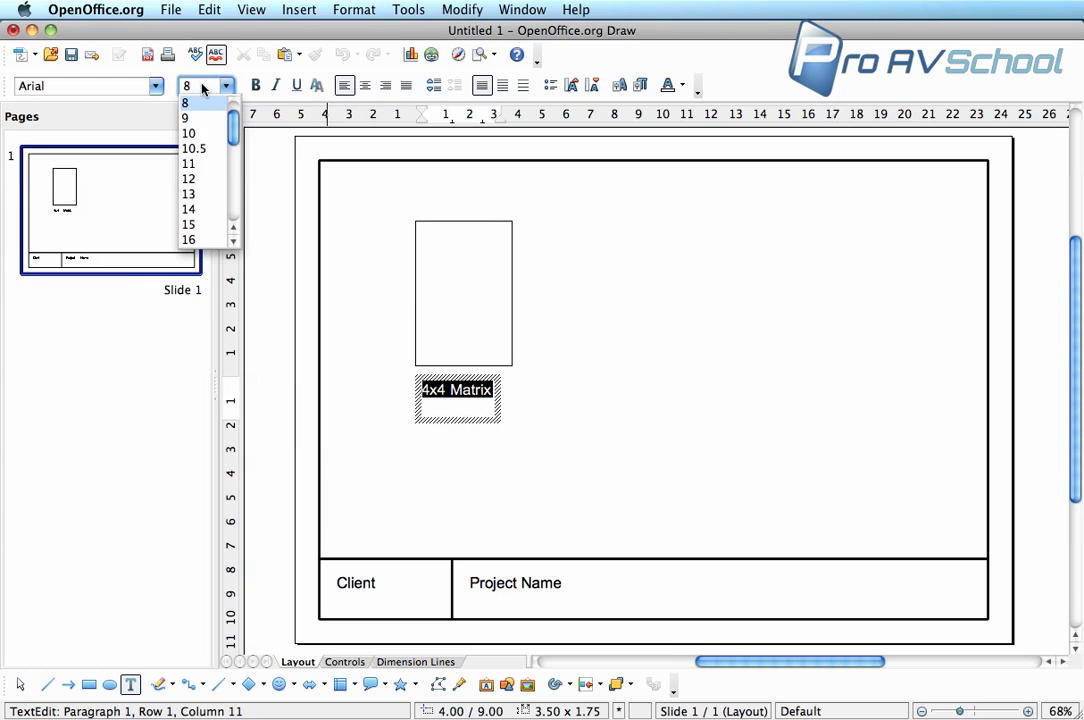
key("Return")
left_click(544, 421)
- Shrink the 4x4 Matrix frame and move it just under the rectangle
left_click(443, 390)
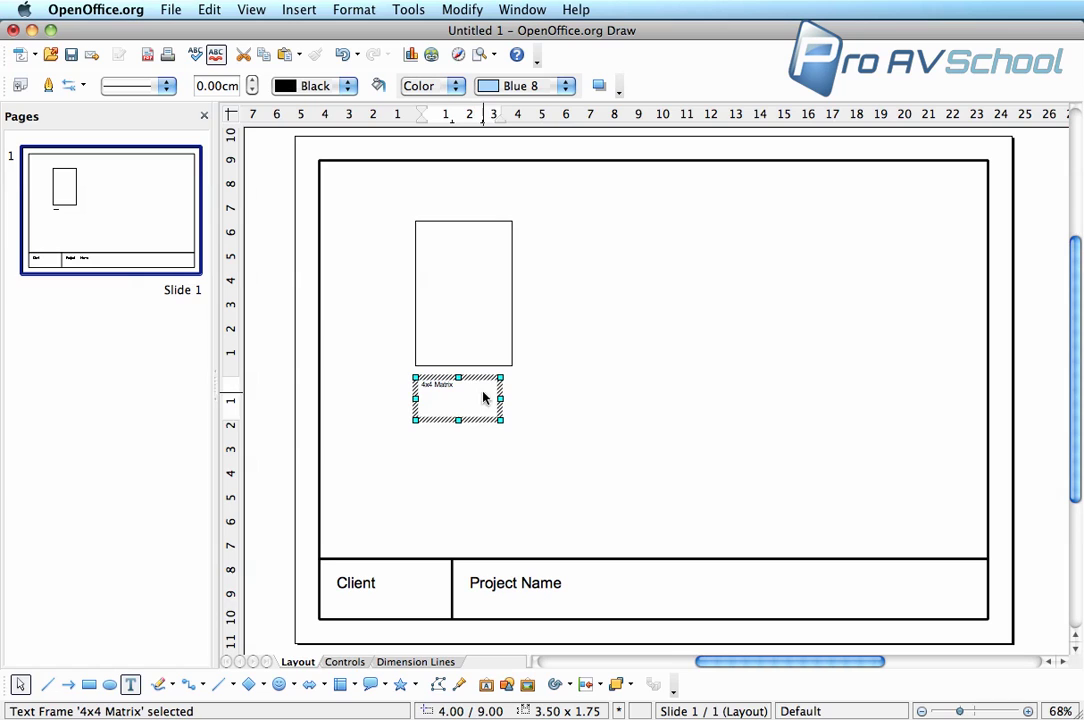
left_click_drag(500, 419, 479, 392)
left_click(533, 416)
left_click(443, 386)
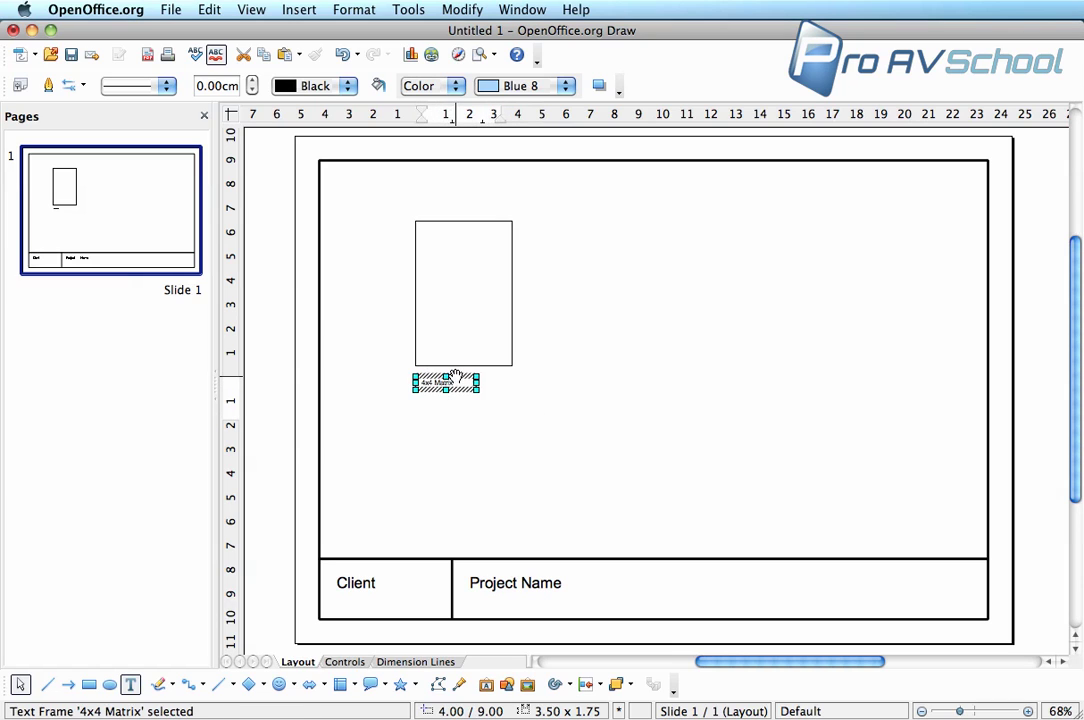
left_click_drag(443, 380, 468, 374)
left_click(494, 411)
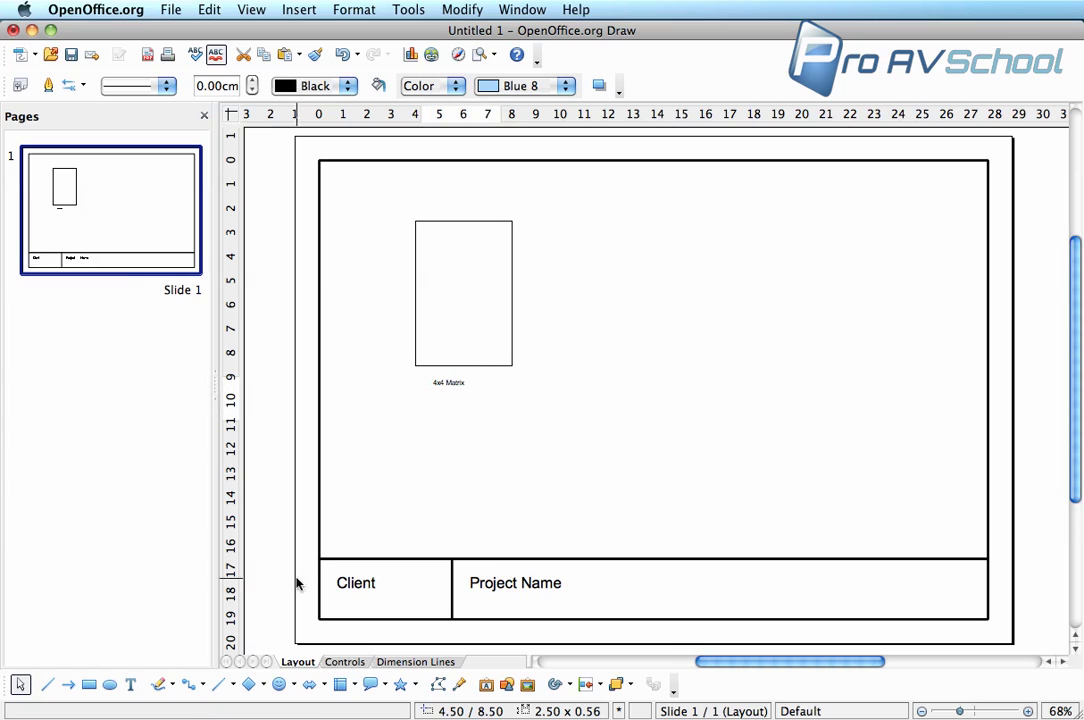
left_click(130, 684)
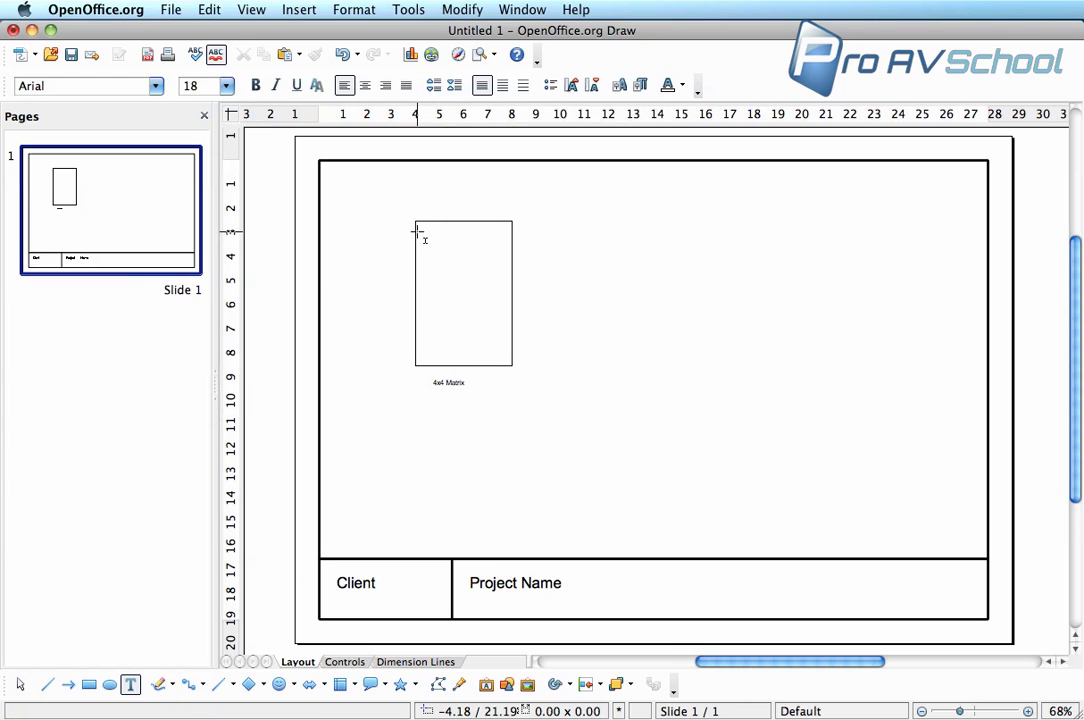
- Type 'Input 1 (VGAF)' in a frame at the rectangle's top-left and set it to 8 pt
mouse_move(416, 232)
left_mouse_down()
mouse_move(457, 281)
mouse_move(476, 266)
left_mouse_up()
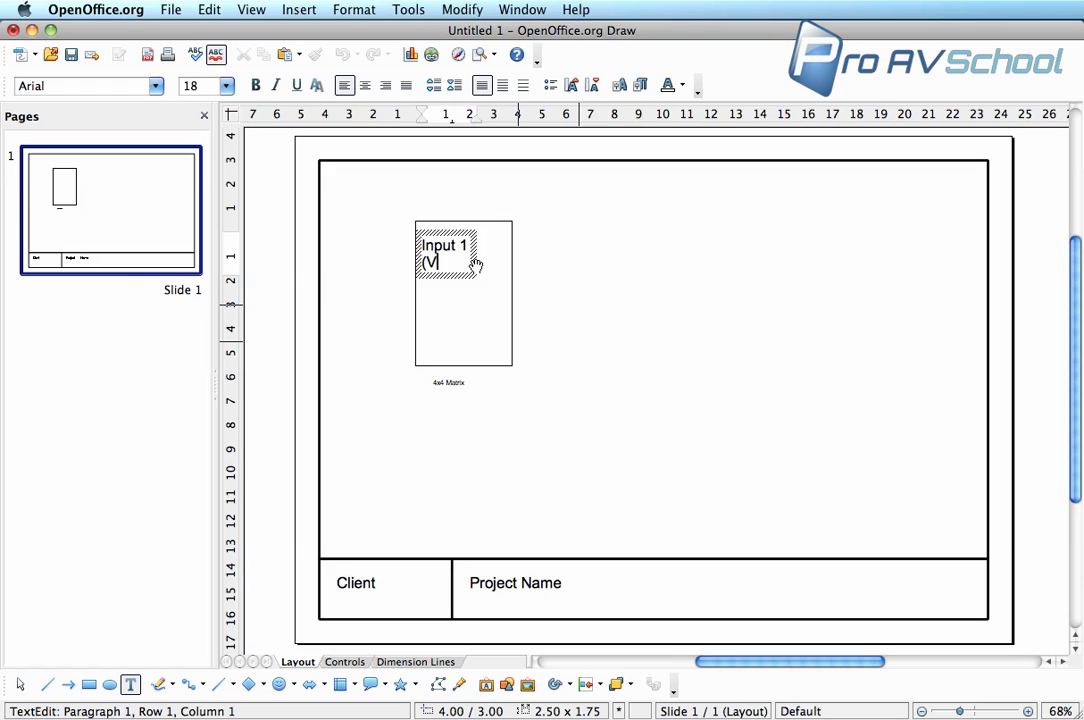
type("GAF)")
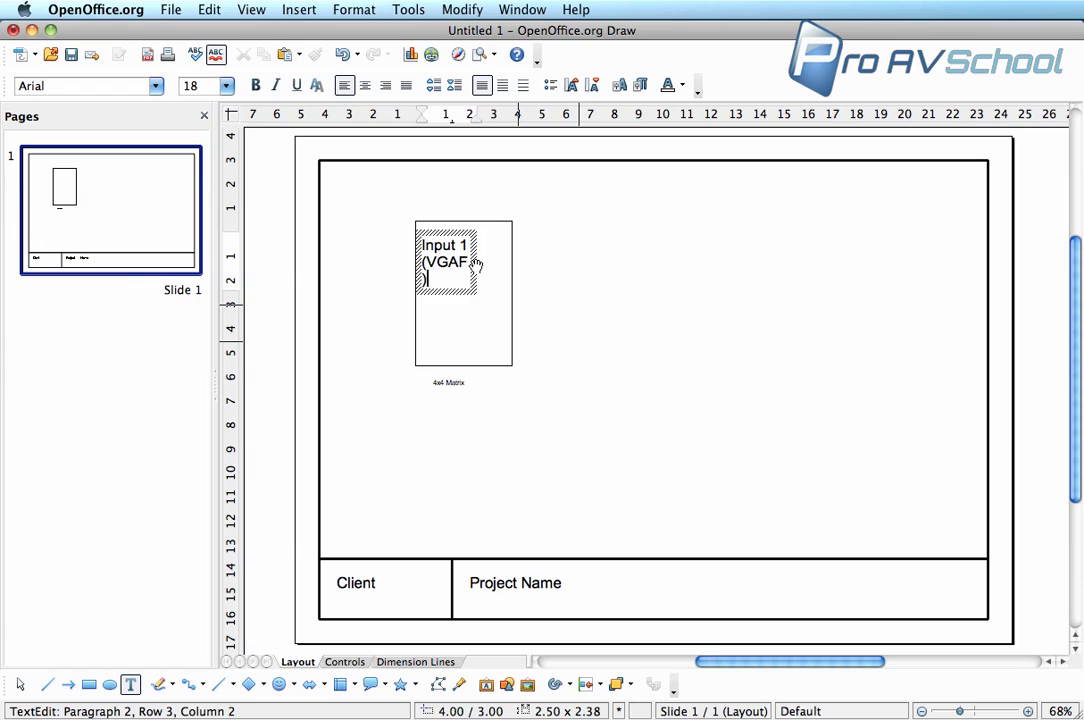
key("shift+Up")
key("shift+Up")
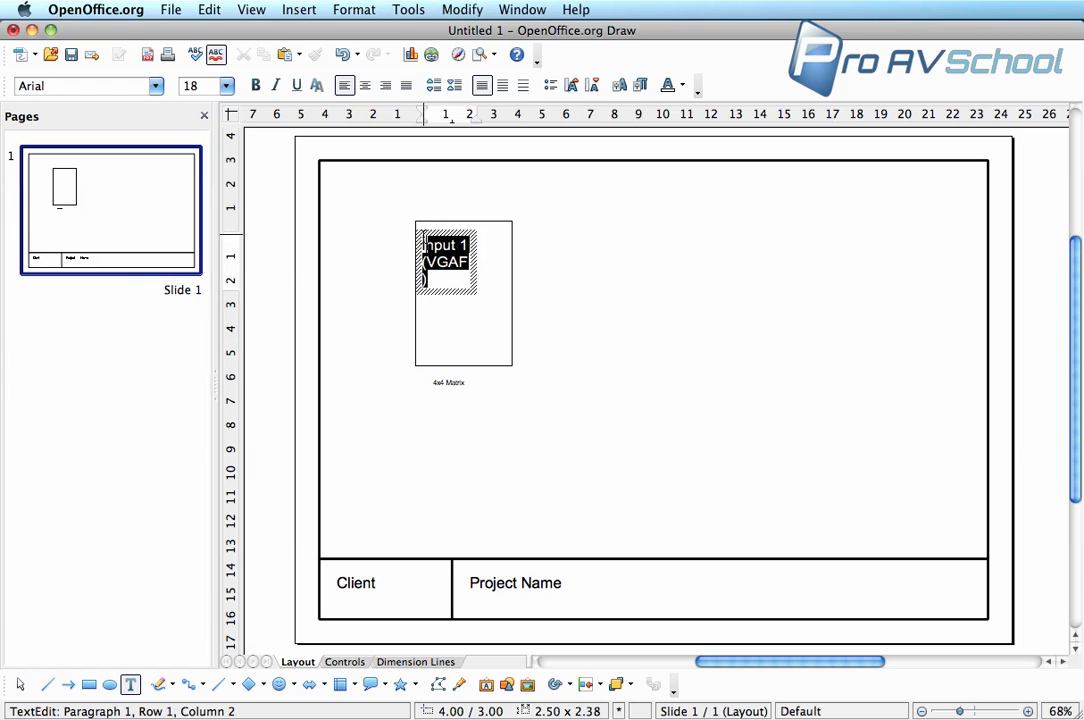
key("shift+Left")
left_click(226, 86)
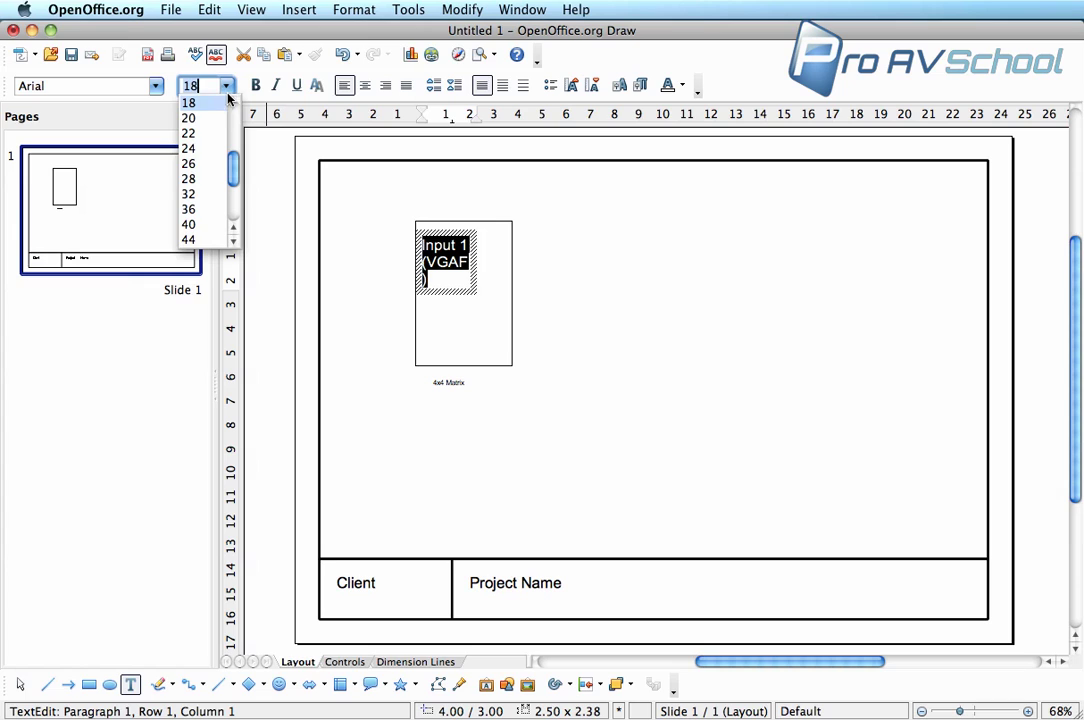
scroll(225, 92, "up", 5)
left_click(226, 90)
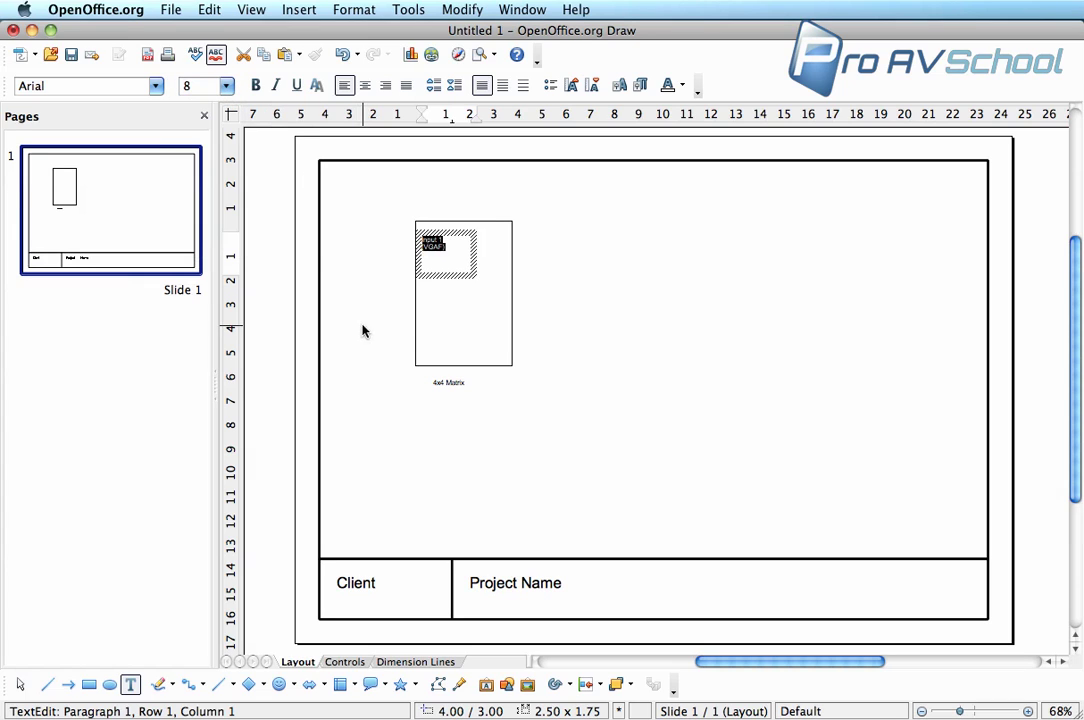
key("Escape")
- Shrink the Input 1 text frame to 1.50 × 1.00 cm, forming a two-line label
left_click(450, 252)
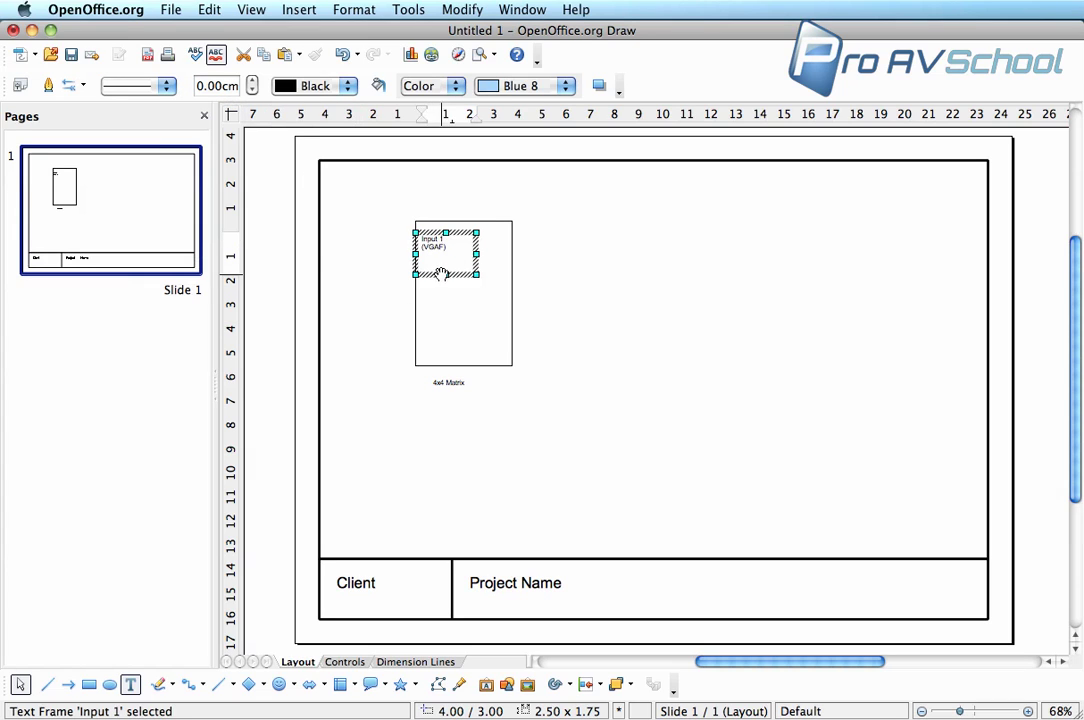
left_click_drag(446, 274, 462, 244)
left_click(443, 244)
left_click(547, 259)
left_click(444, 238)
left_click(370, 262)
left_click(433, 244)
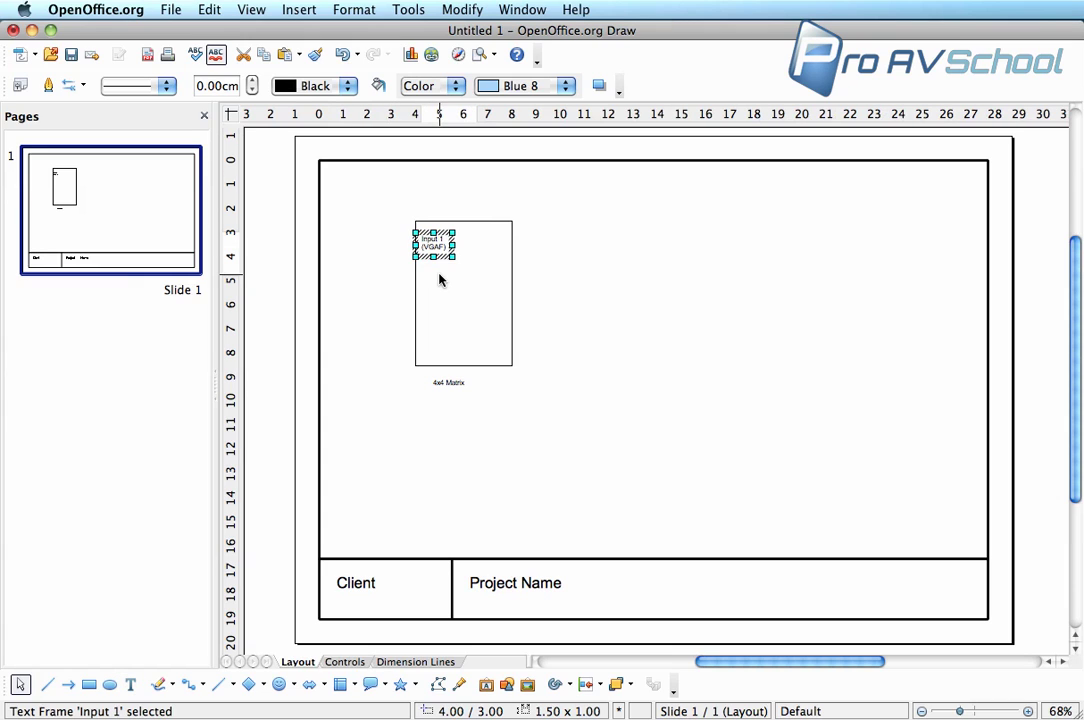
key("Tab")
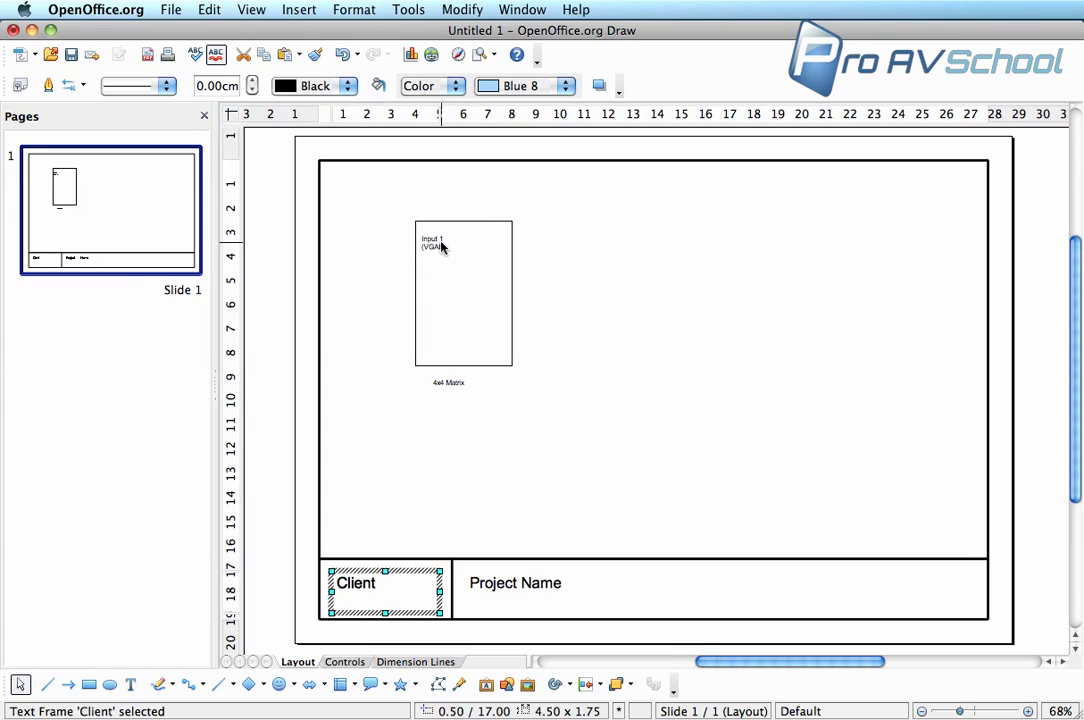
key("shift+Tab")
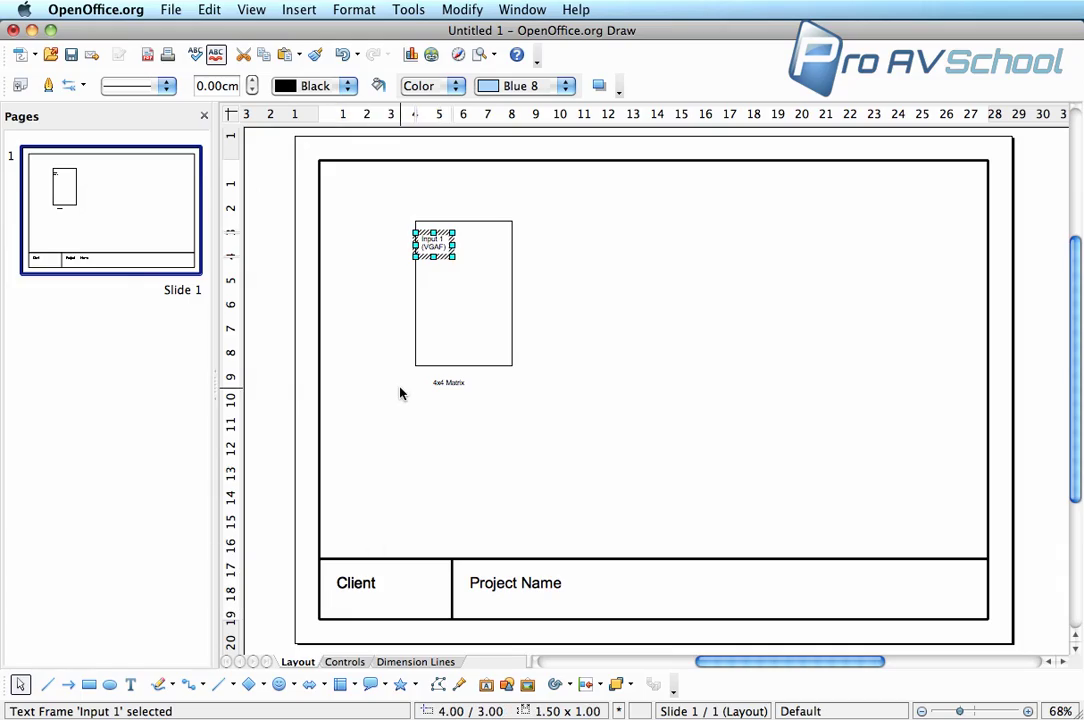
- Lower the Input 1 label, shift the matrix and its labels right, and undo a stray move
left_click_drag(430, 255, 434, 289)
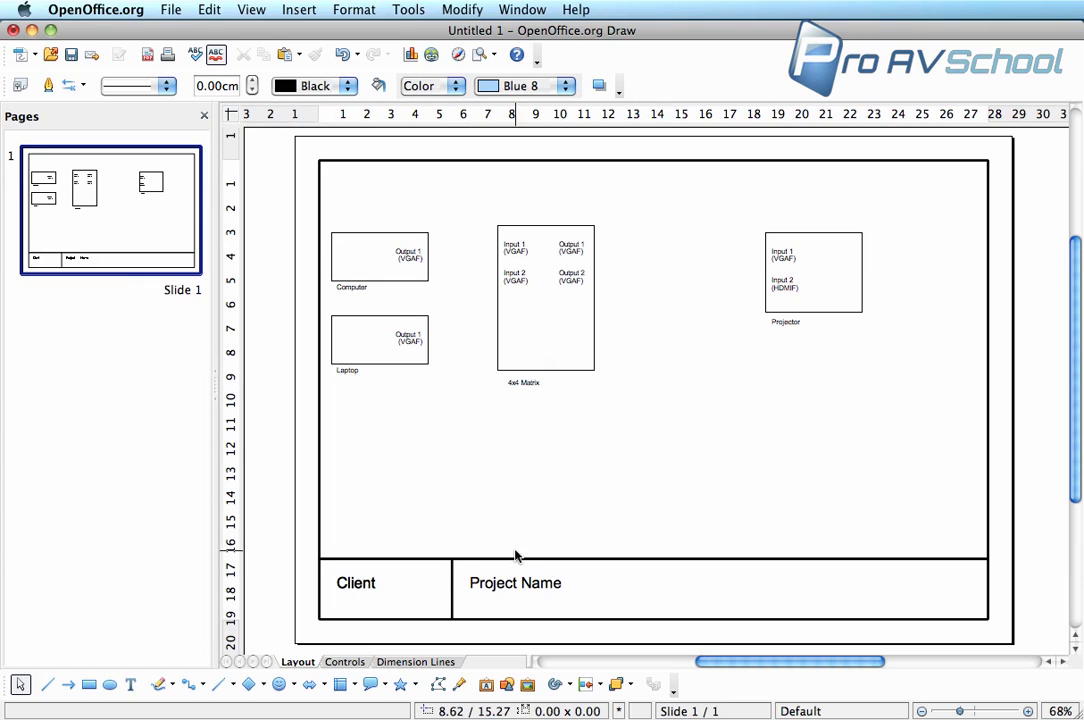
mouse_move(655, 447)
left_mouse_down()
mouse_move(573, 302)
mouse_move(462, 206)
left_mouse_up()
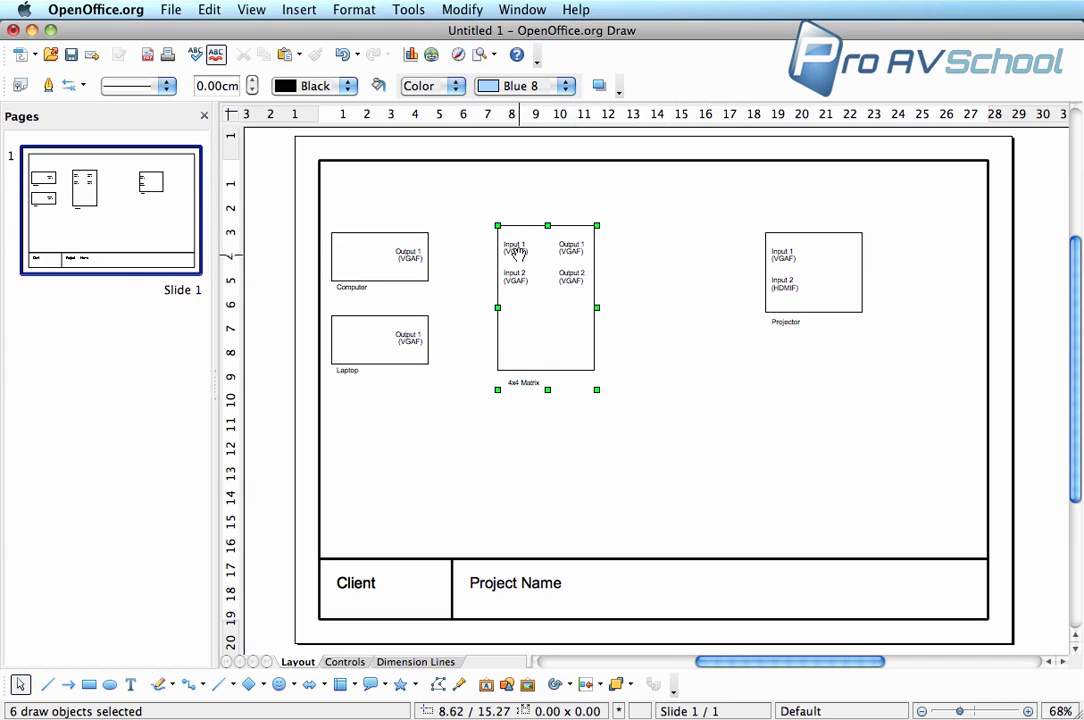
left_click_drag(515, 244, 719, 282)
left_click(685, 341)
left_click(620, 353)
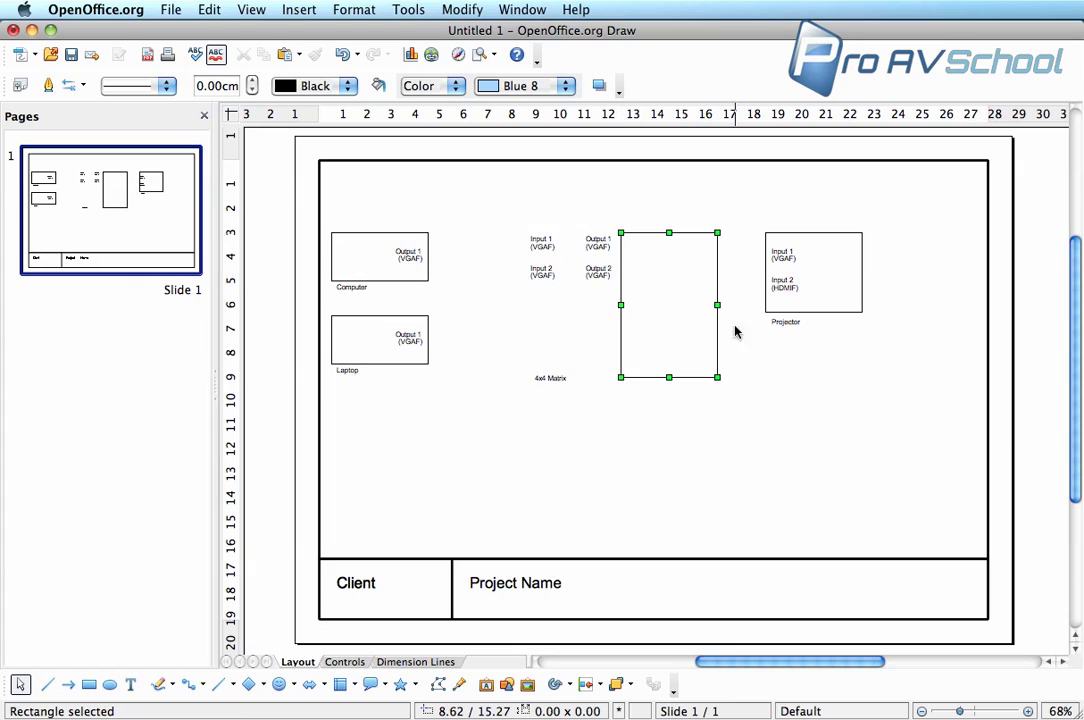
key("super+z")
left_click(806, 421)
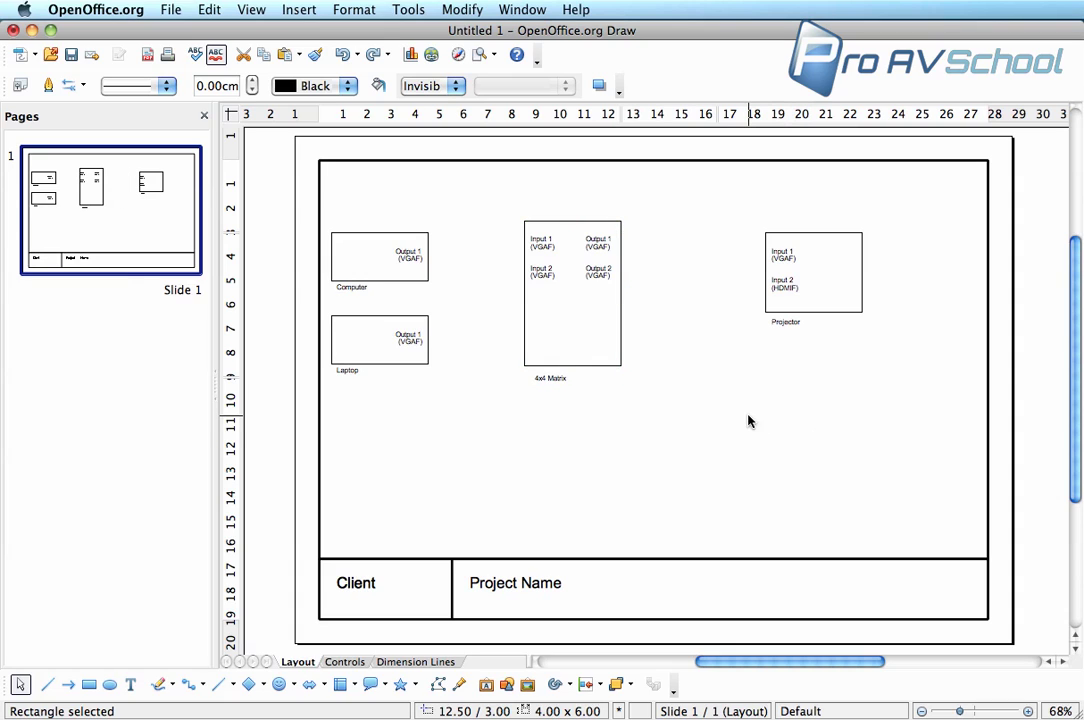
- Pick the standard Connector tool from the Connector flyout
left_click(202, 686)
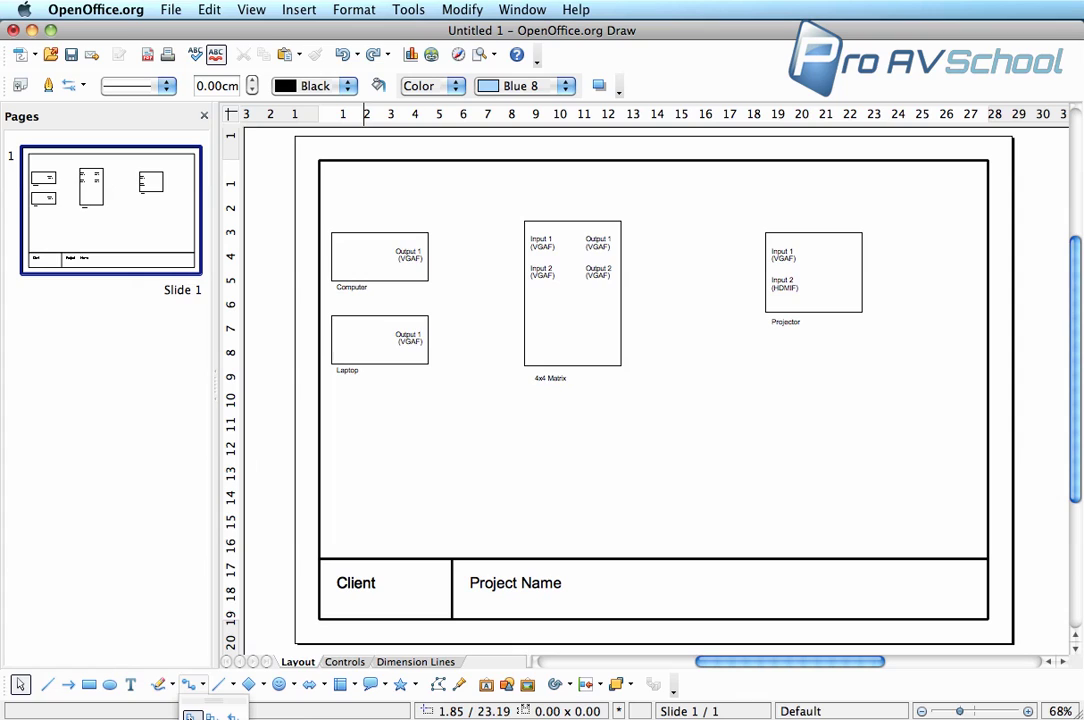
left_click(192, 716)
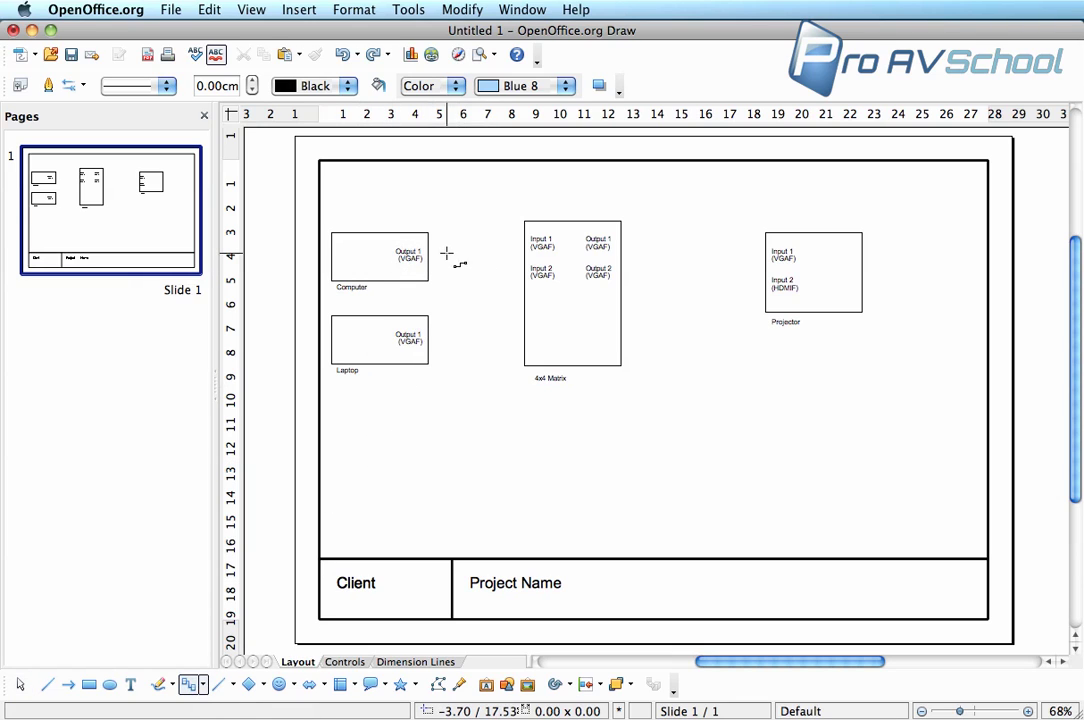
- Connect the Computer to matrix Input 1 and Laptop Output 1 to matrix Input 2
mouse_move(430, 257)
left_mouse_down()
mouse_move(543, 242)
mouse_move(537, 271)
mouse_move(542, 242)
mouse_move(603, 233)
mouse_move(540, 240)
mouse_move(743, 230)
mouse_move(782, 286)
mouse_move(611, 224)
mouse_move(498, 242)
mouse_move(532, 242)
left_mouse_up()
left_click(440, 342)
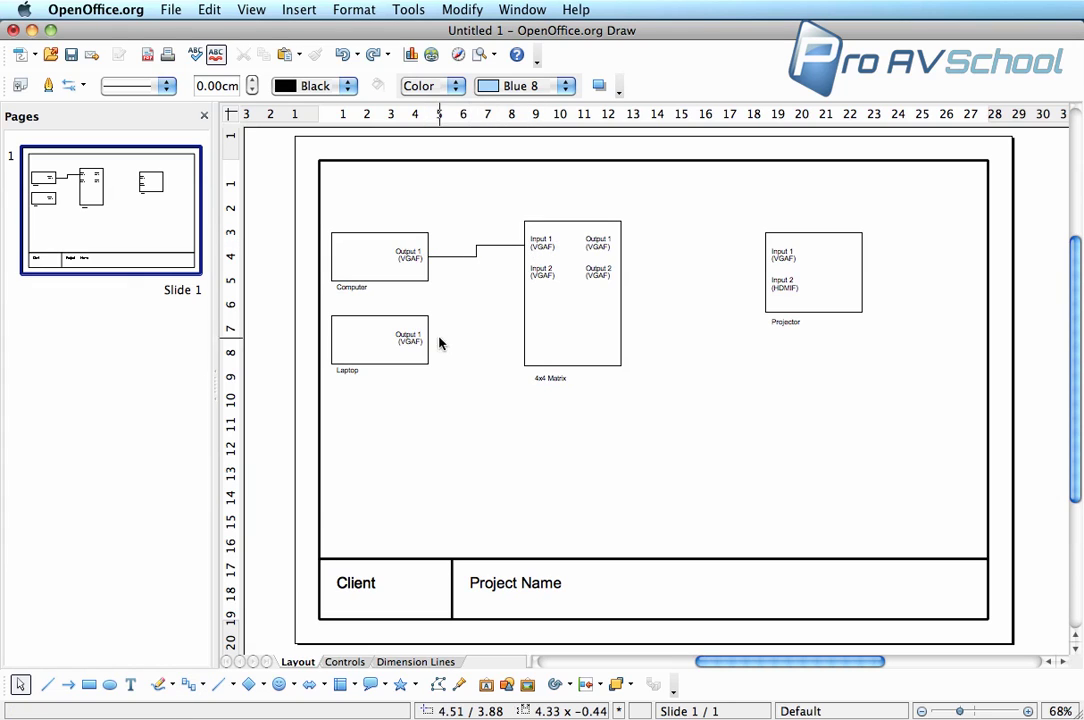
left_click(193, 686)
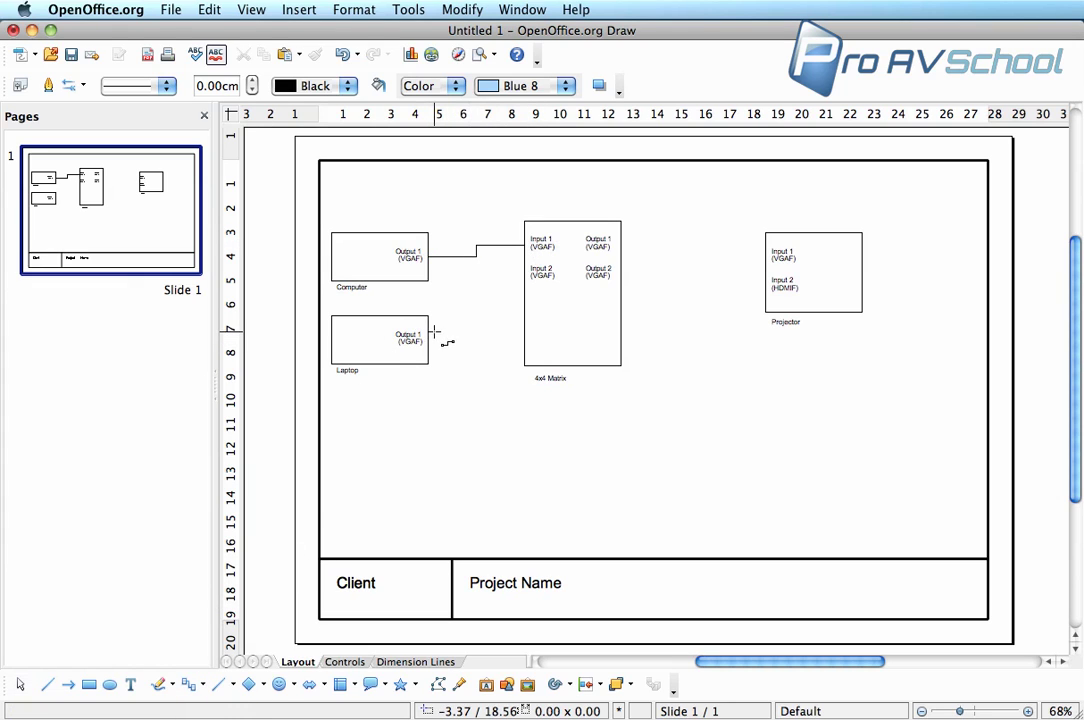
left_click_drag(440, 333, 526, 272)
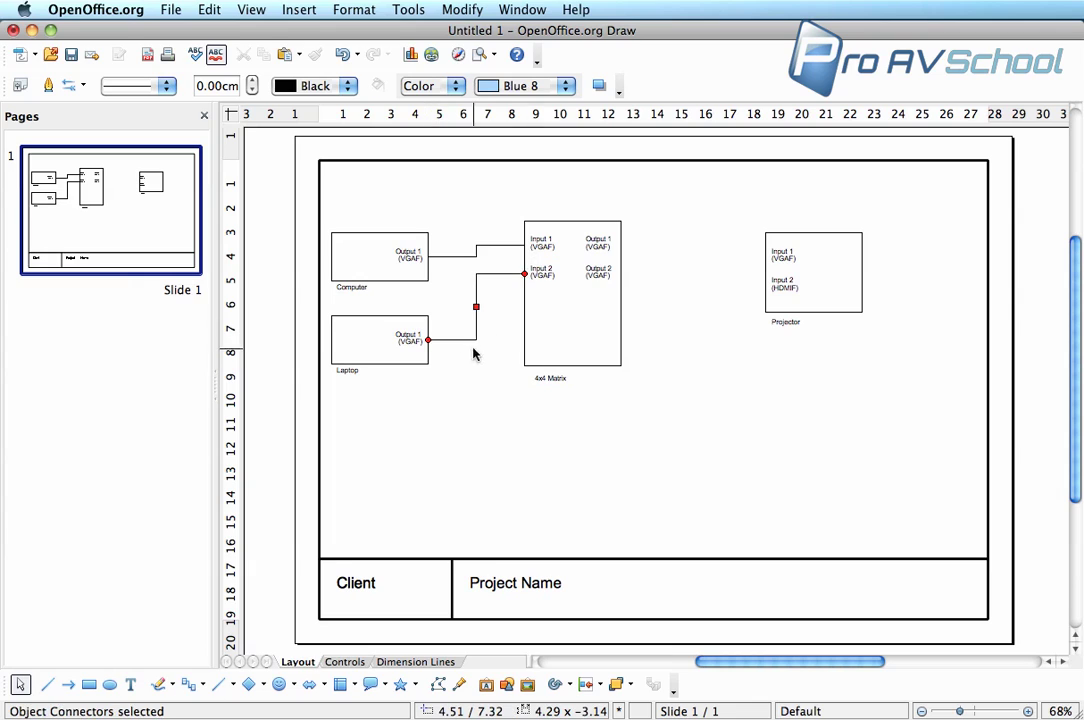
left_click(486, 368)
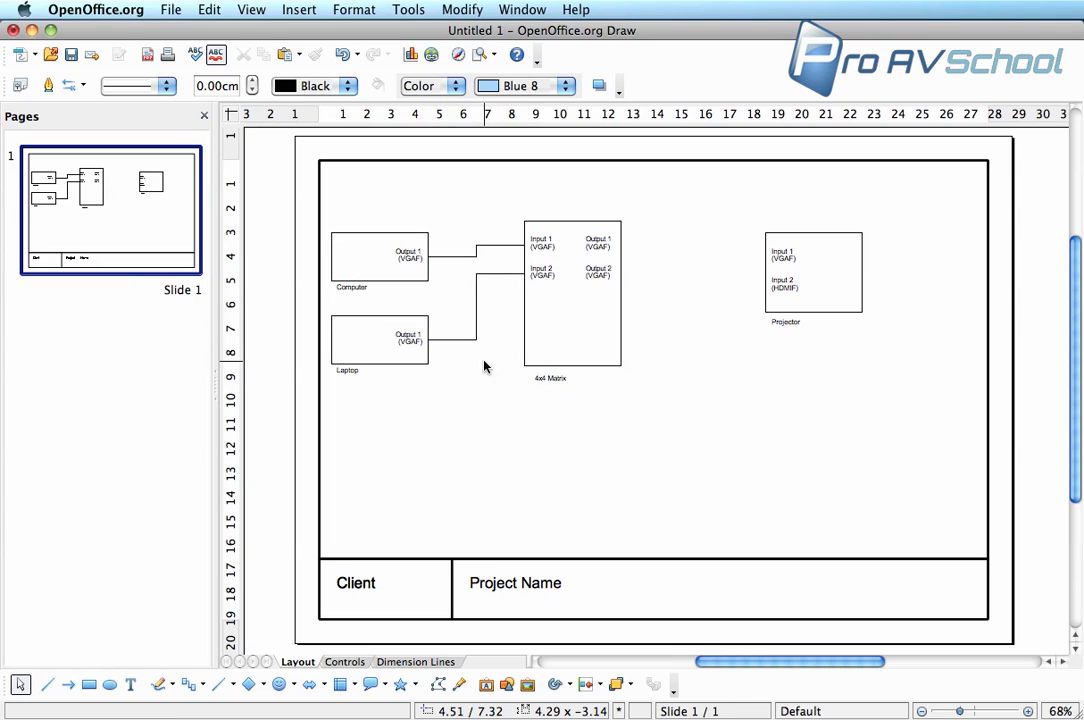
- Drag the Computer connector's bend slightly to the left
left_click(477, 257)
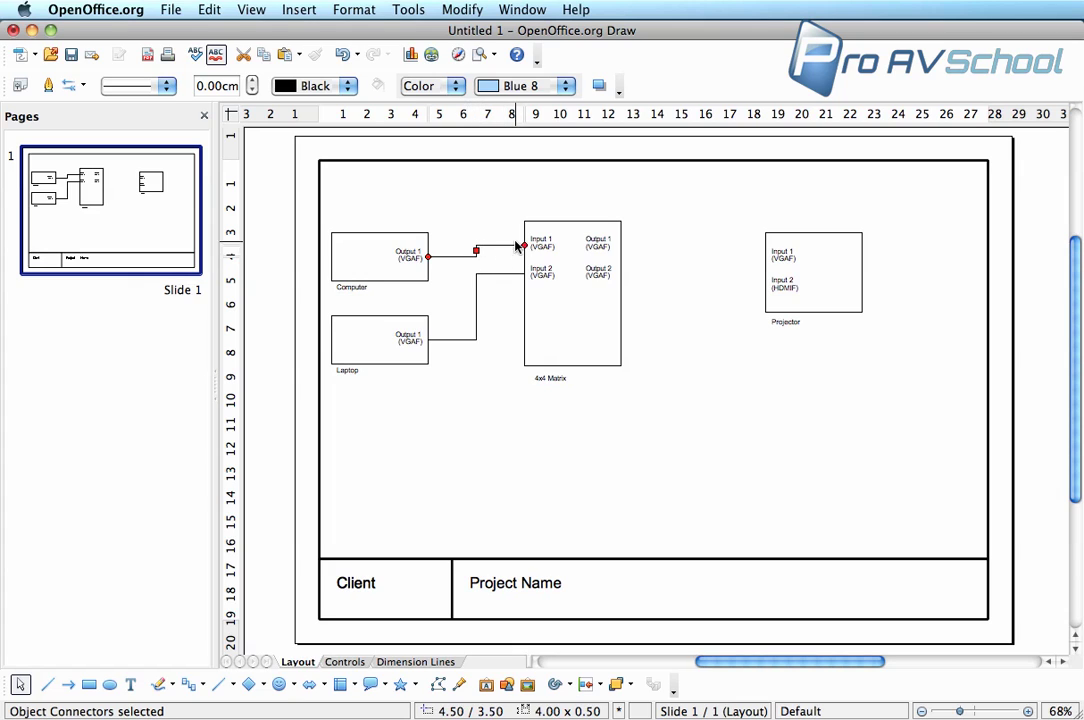
left_click_drag(474, 248, 463, 250)
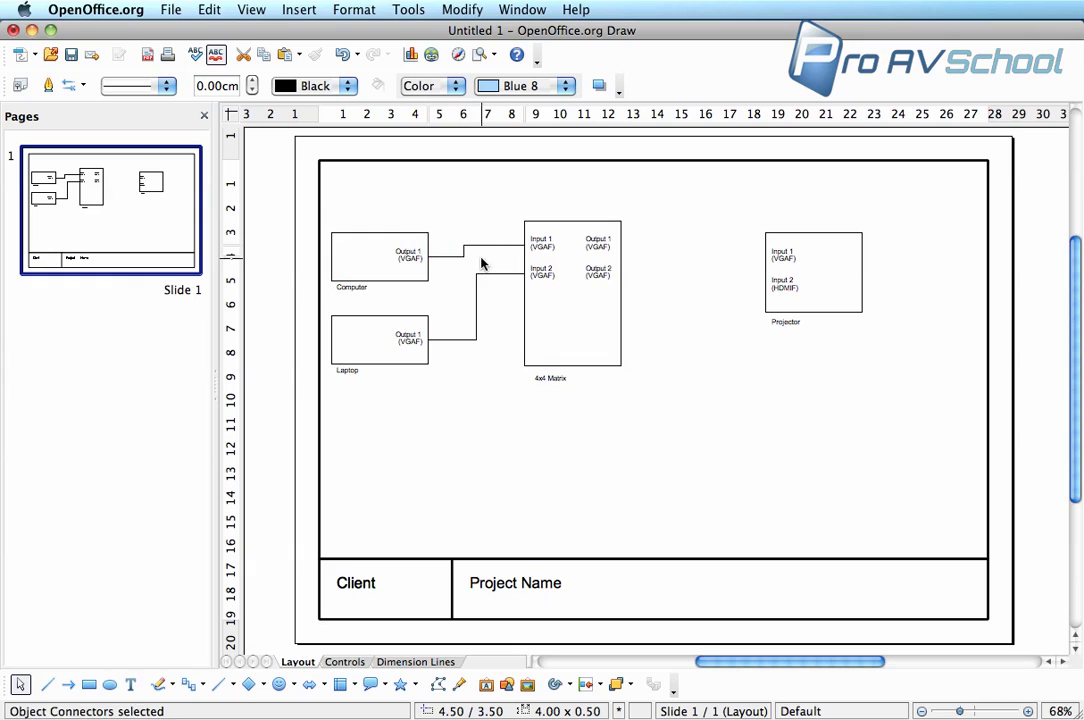
left_click(485, 297)
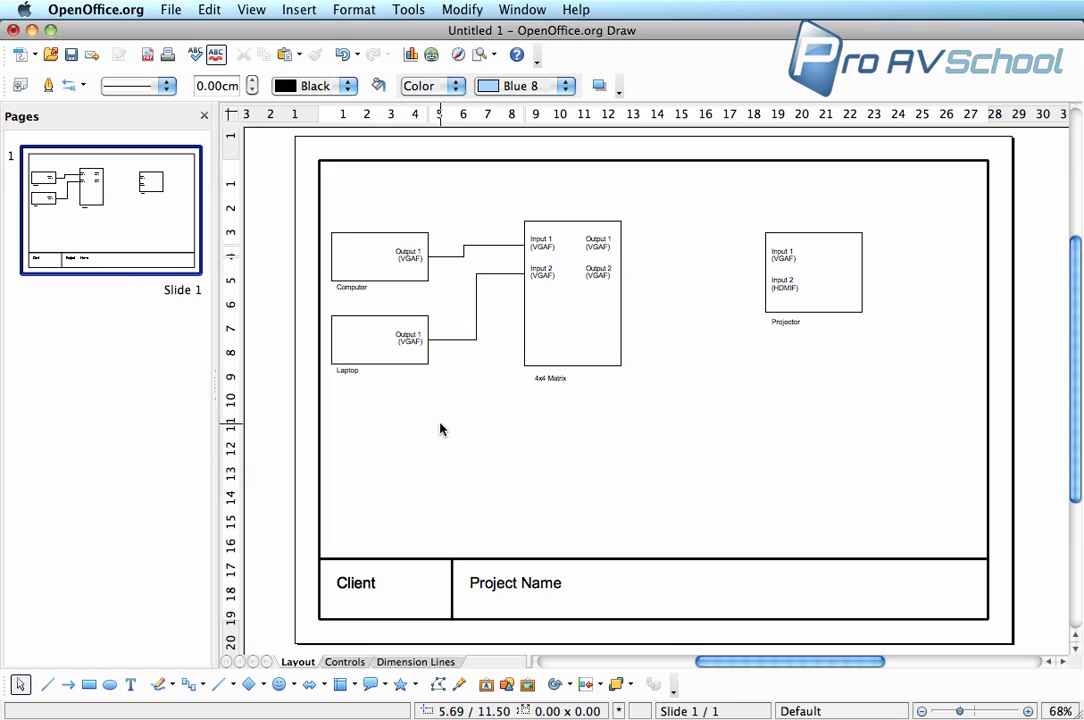
- Reposition the Computer and Laptop boxes, then connect matrix Output 1 to Projector Input 1
left_click_drag(466, 460, 303, 220)
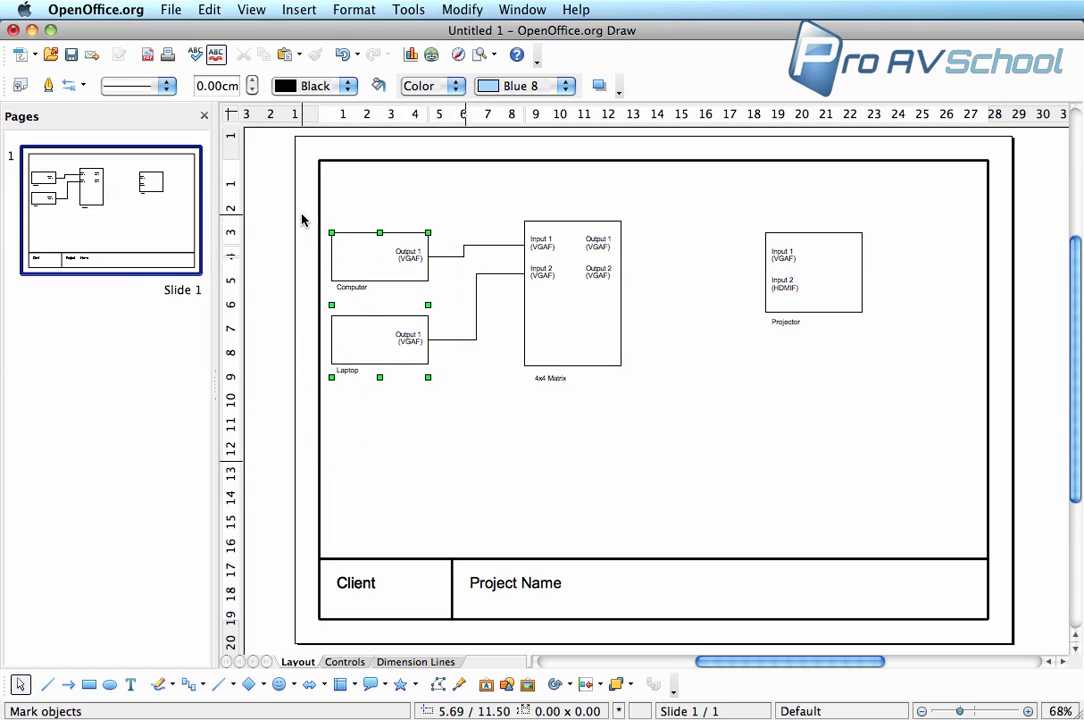
mouse_move(409, 253)
left_mouse_down()
mouse_move(411, 229)
mouse_move(433, 431)
mouse_move(616, 395)
mouse_move(811, 334)
mouse_move(428, 328)
mouse_move(397, 241)
mouse_move(409, 241)
left_mouse_up()
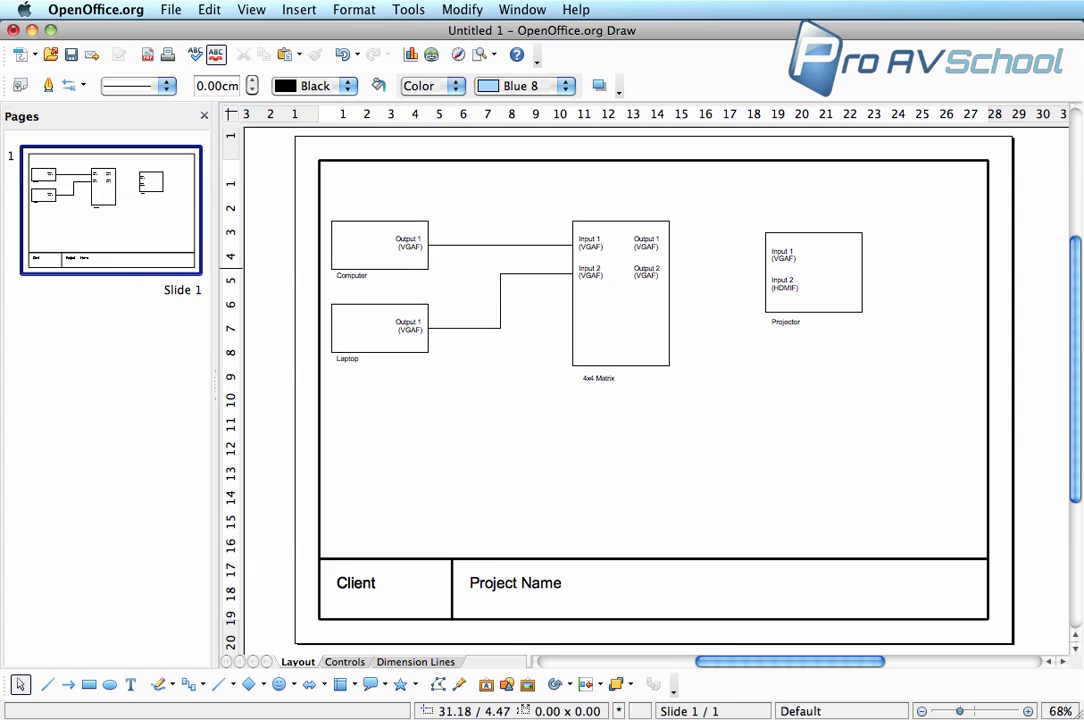
left_click(188, 684)
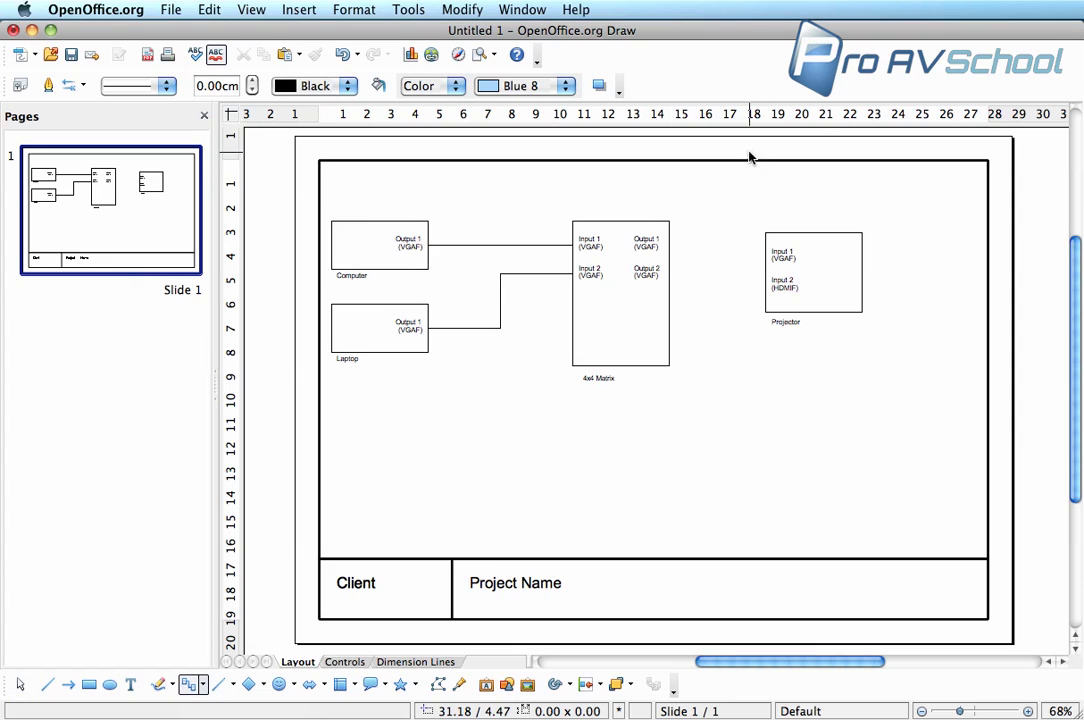
left_click_drag(702, 244, 787, 252)
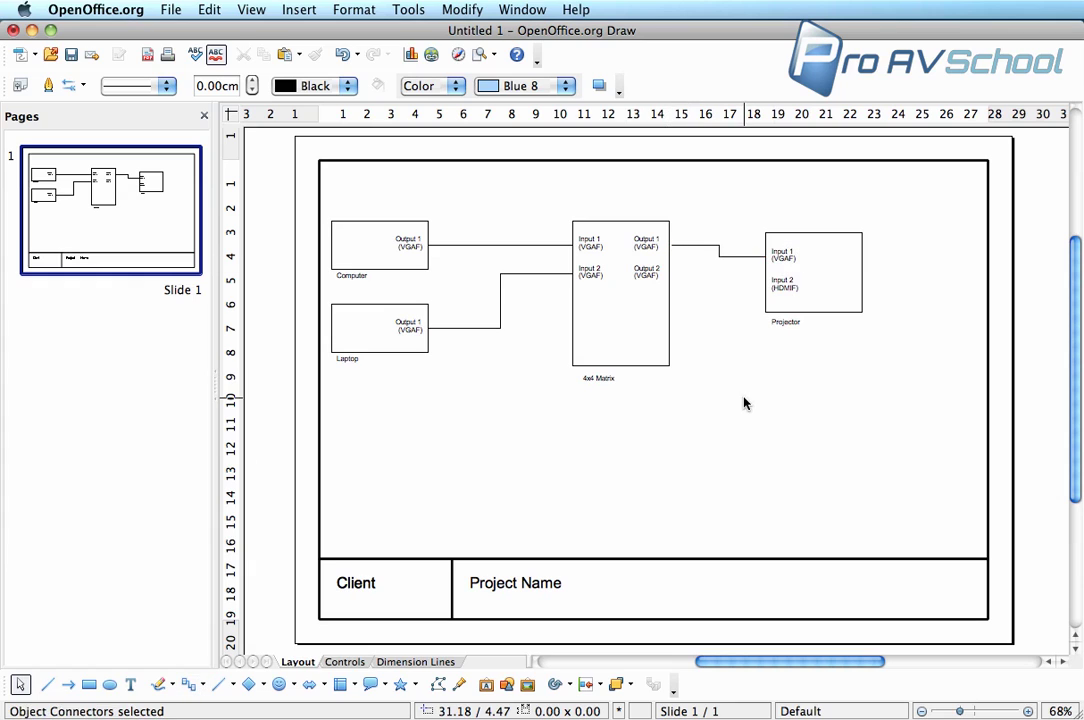
left_click(924, 471)
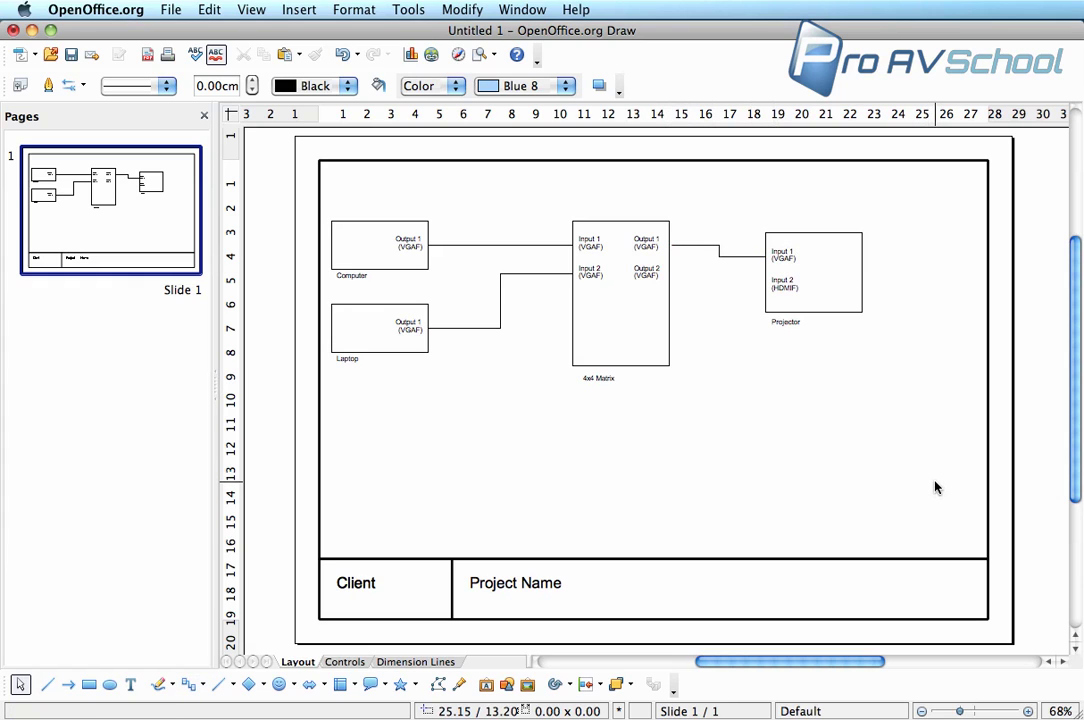
- Select every diagram object and shift the group right toward the page centre, then deselect
mouse_move(936, 486)
left_mouse_down()
mouse_move(605, 304)
mouse_move(319, 200)
left_mouse_up()
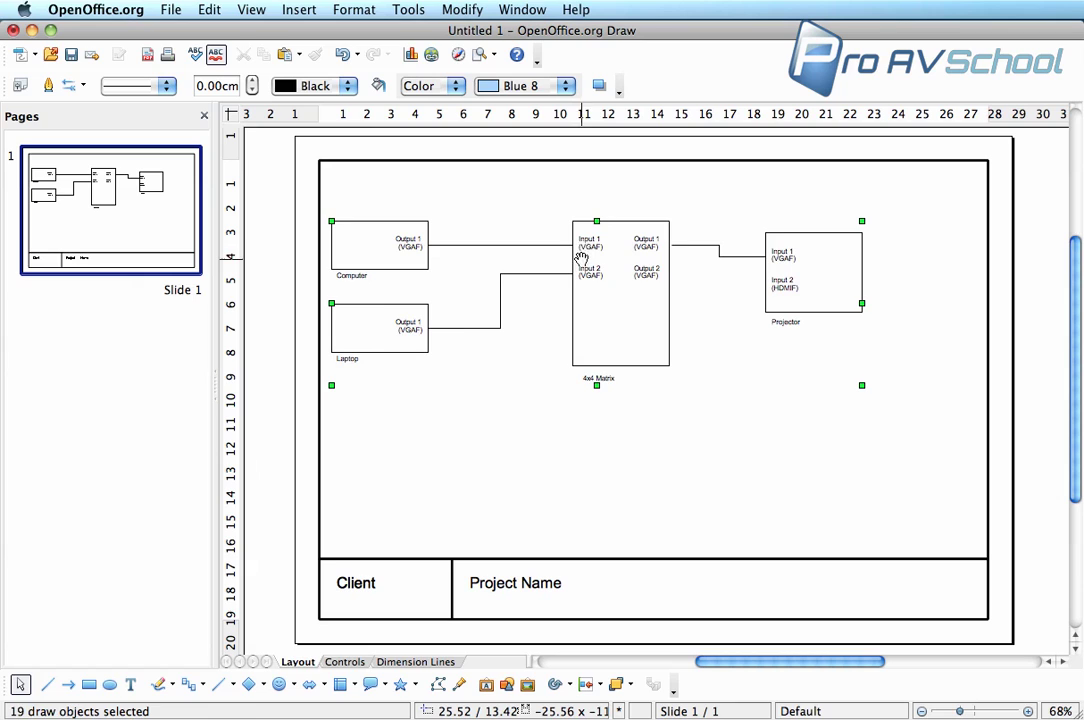
left_click_drag(500, 245, 561, 250)
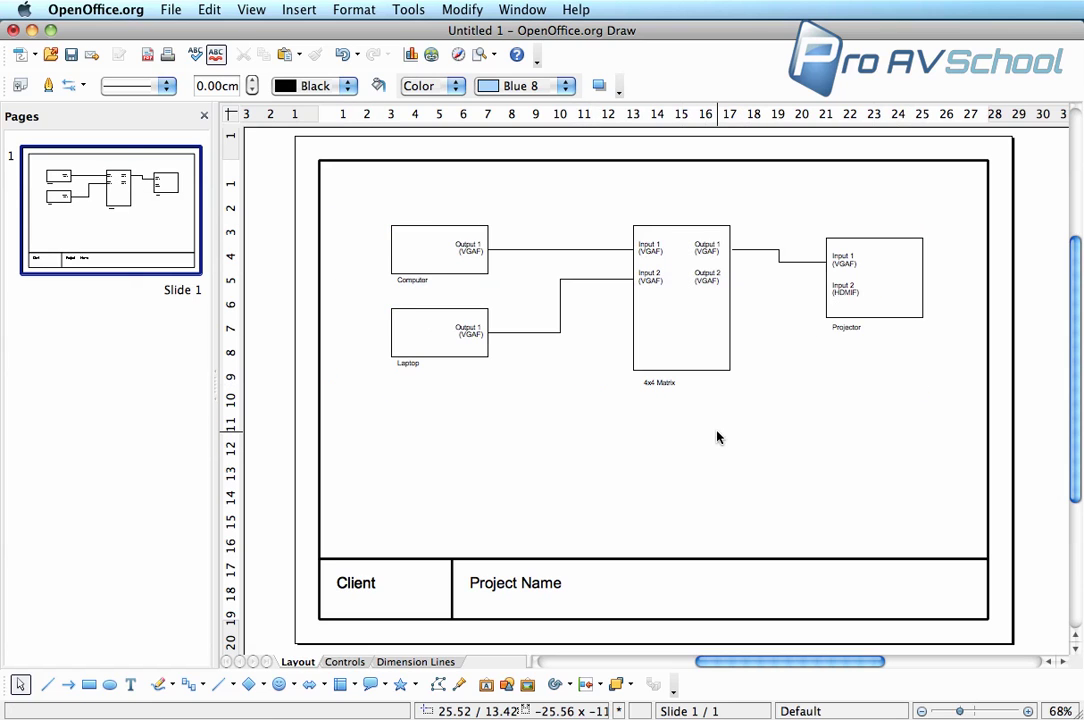
left_click(716, 437)
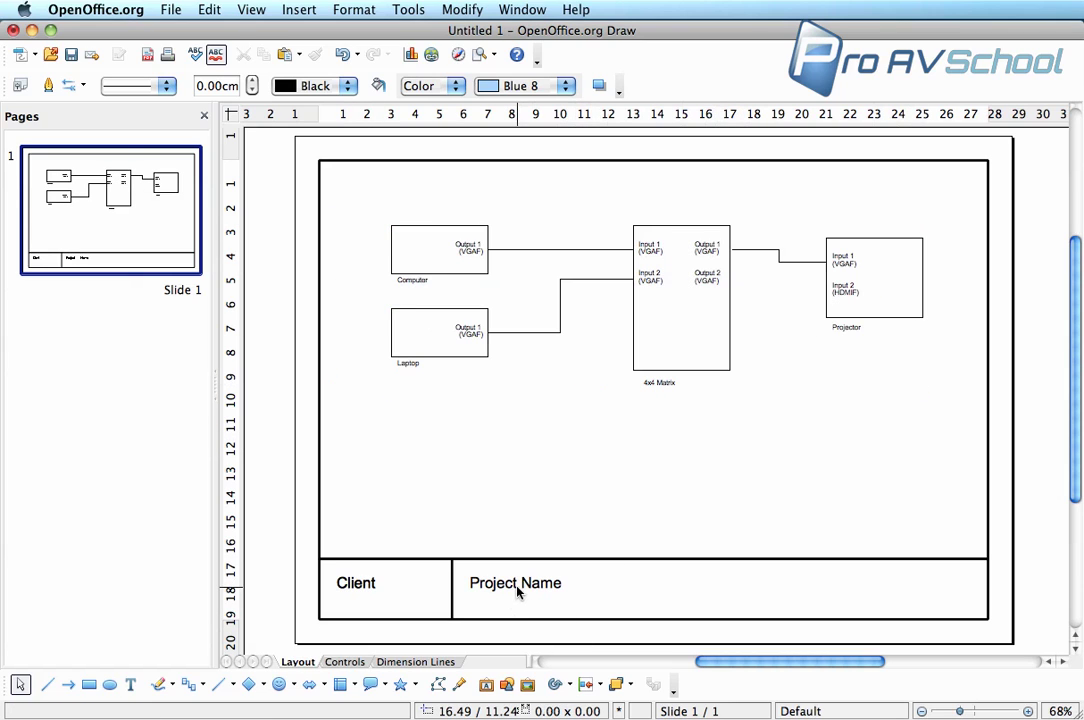
left_click(90, 12)
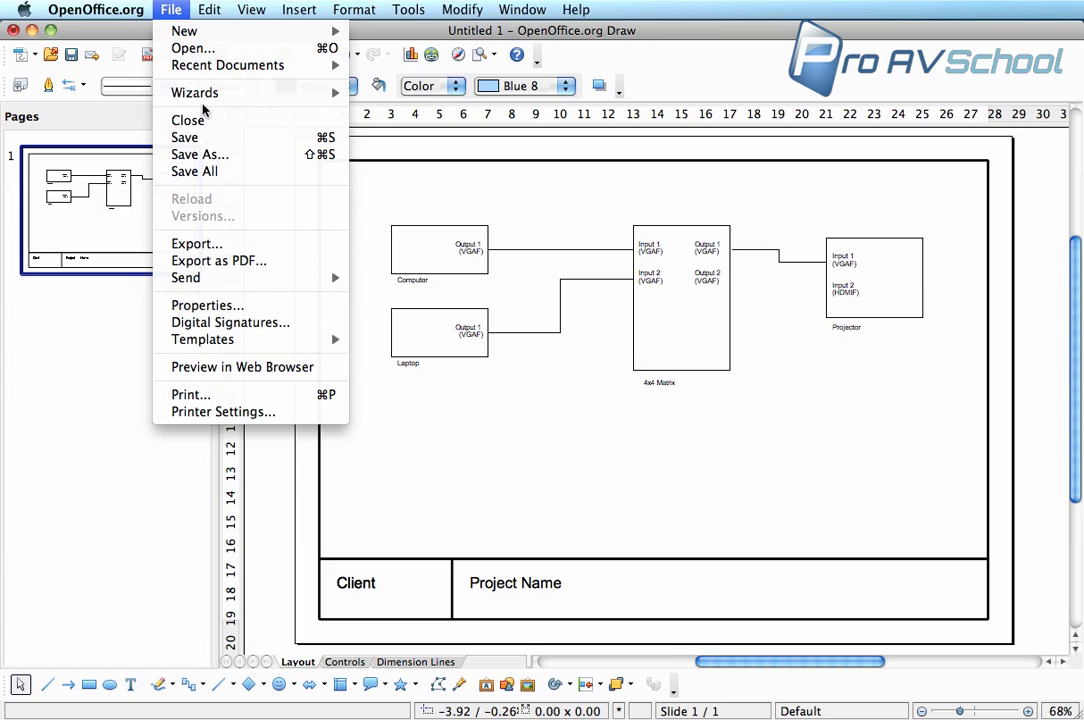
left_click(175, 10)
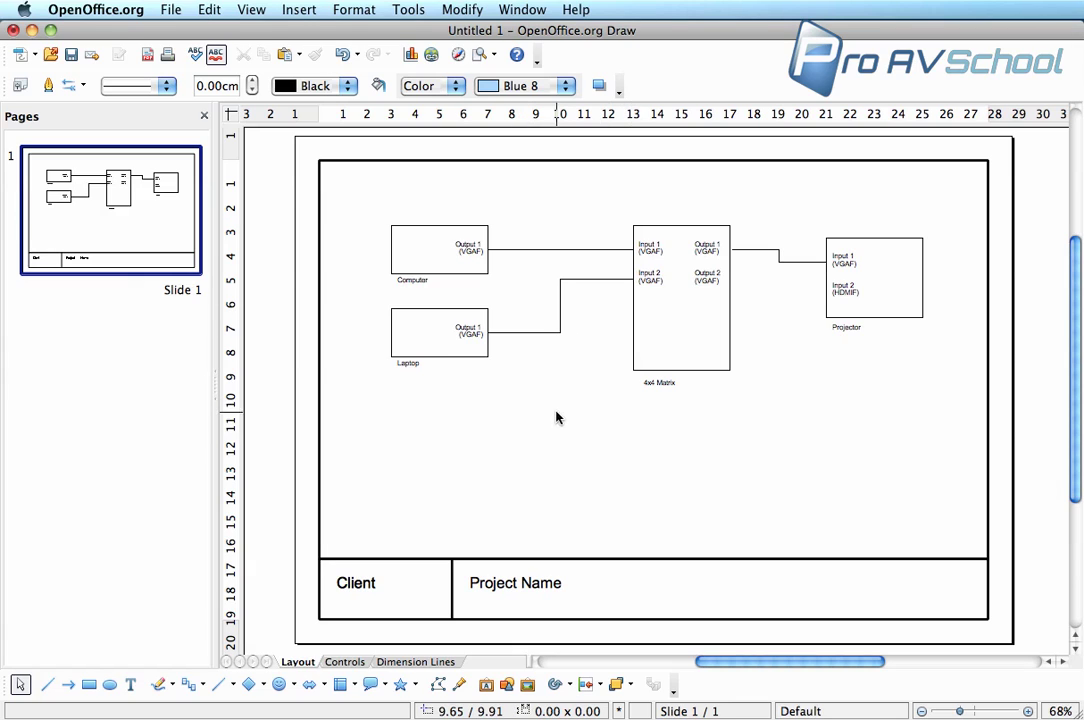
- Add an 'A01' text box between Computer and the matrix and set it to 8 pt
left_click(130, 684)
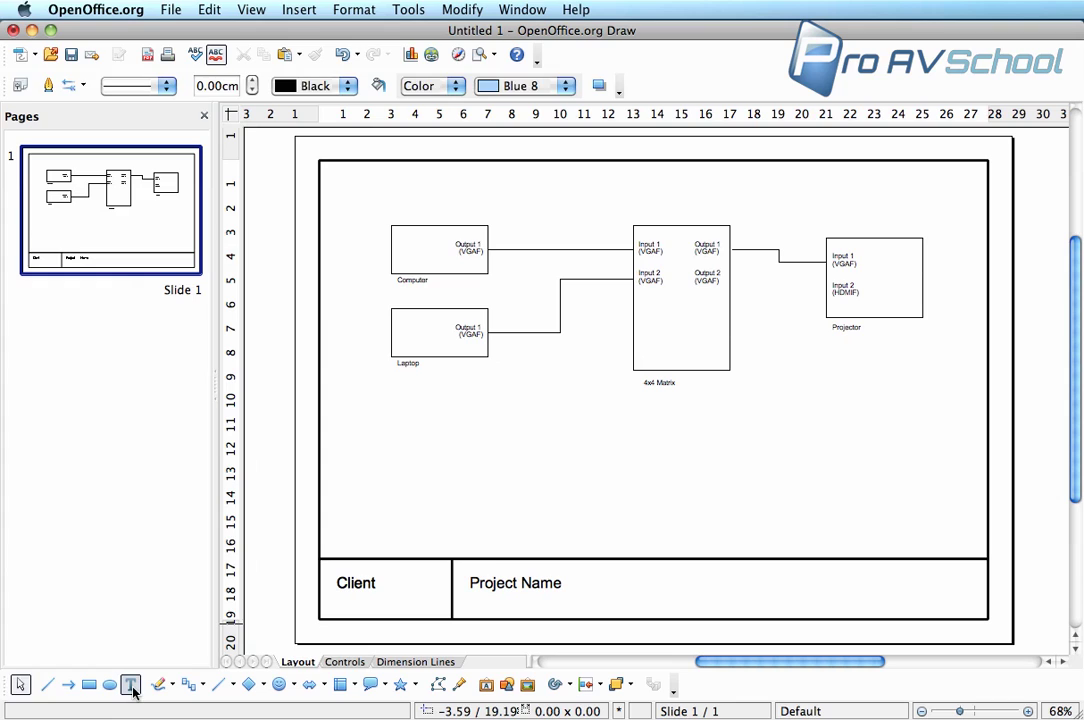
left_click_drag(500, 218, 561, 252)
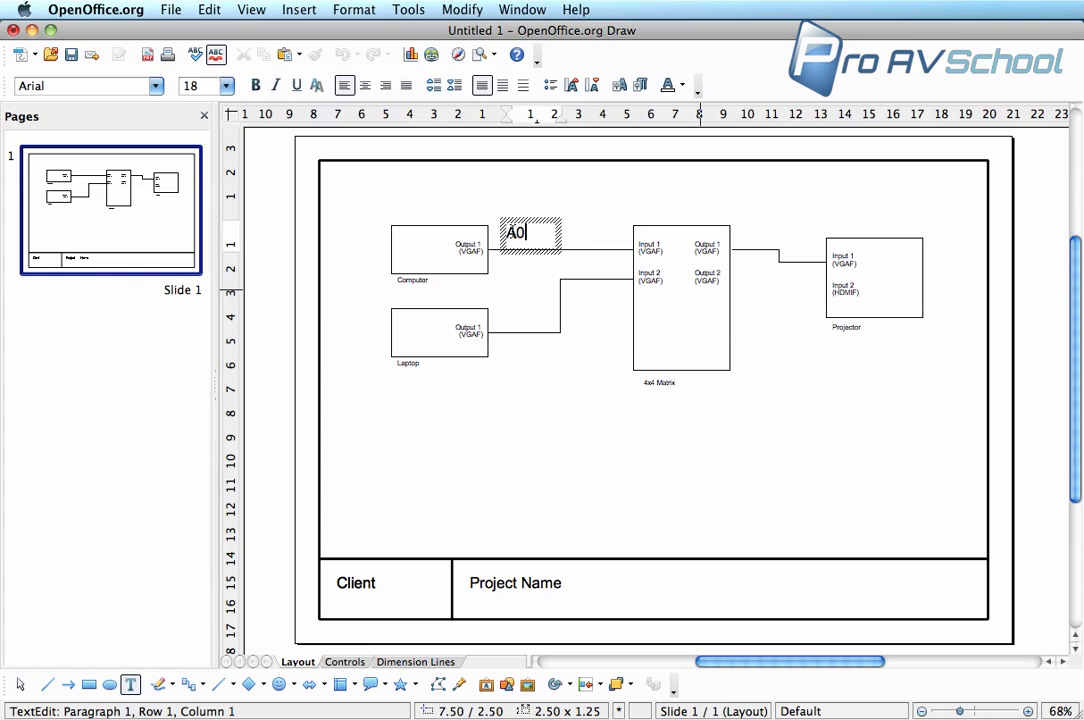
double_click(535, 243)
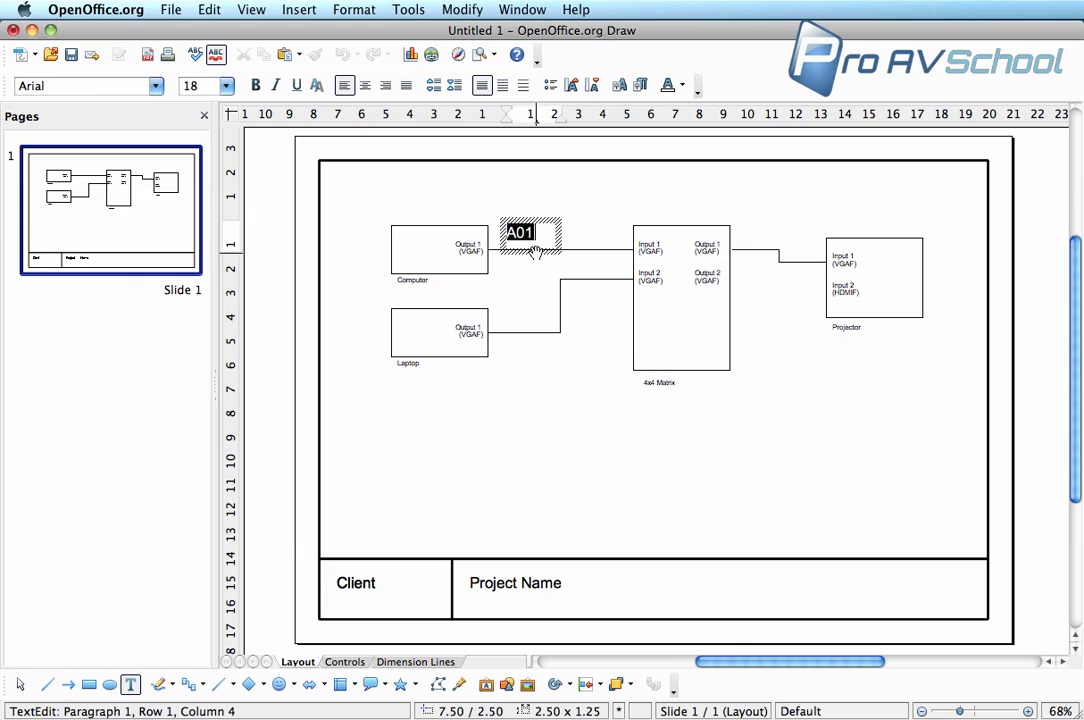
left_click(184, 86)
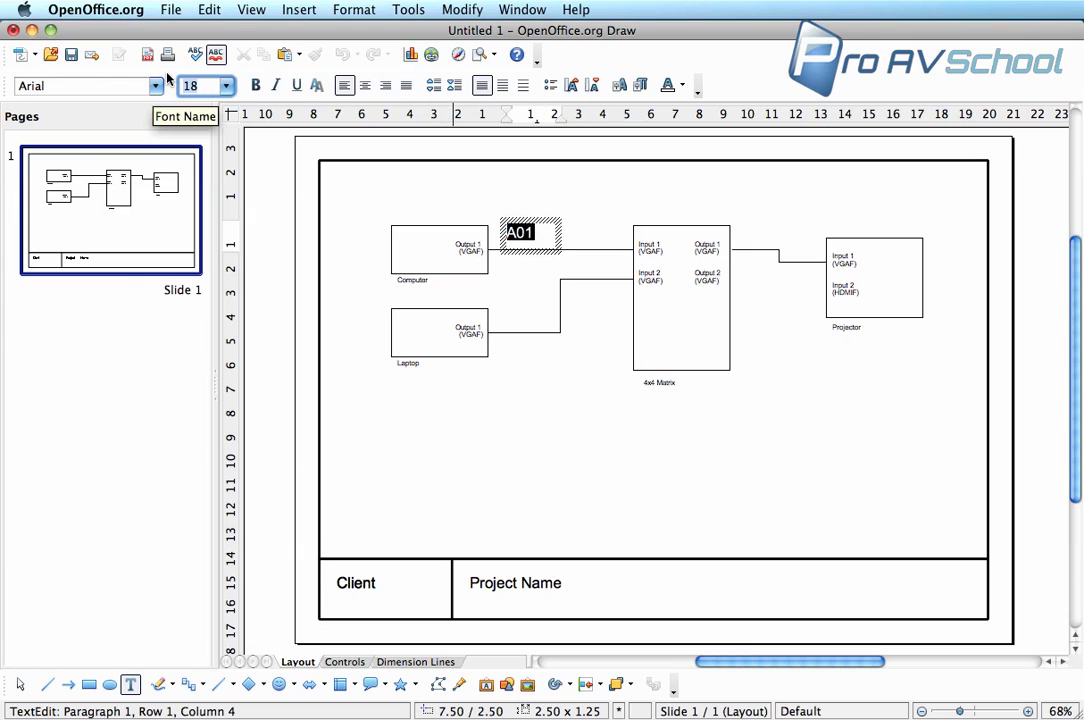
key("Delete")
key("Return")
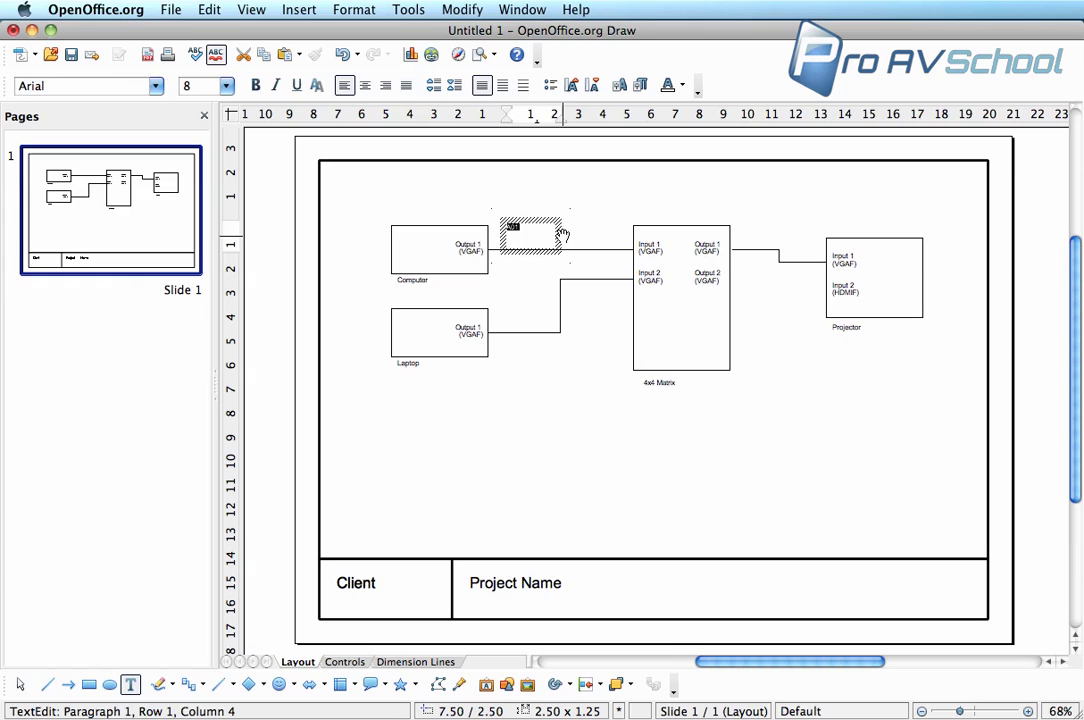
left_click(556, 233)
- Shrink the A01 box and nudge it down onto the Computer-to-matrix wire
left_click_drag(527, 229, 499, 236)
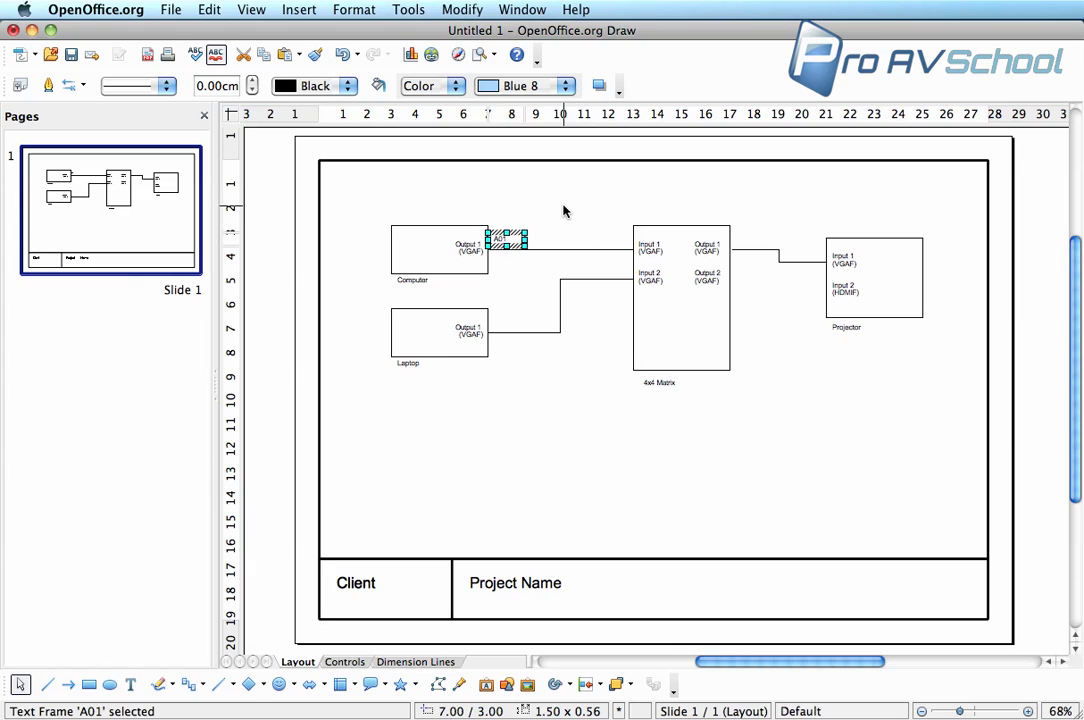
key("Down")
key("Down")
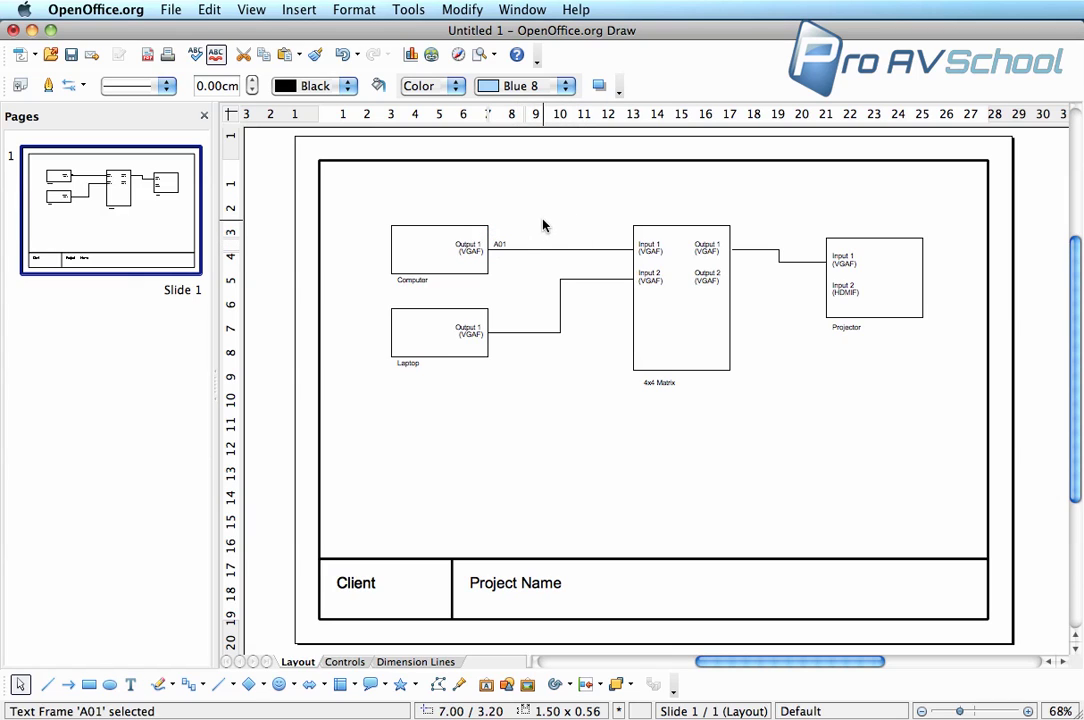
left_click(585, 328)
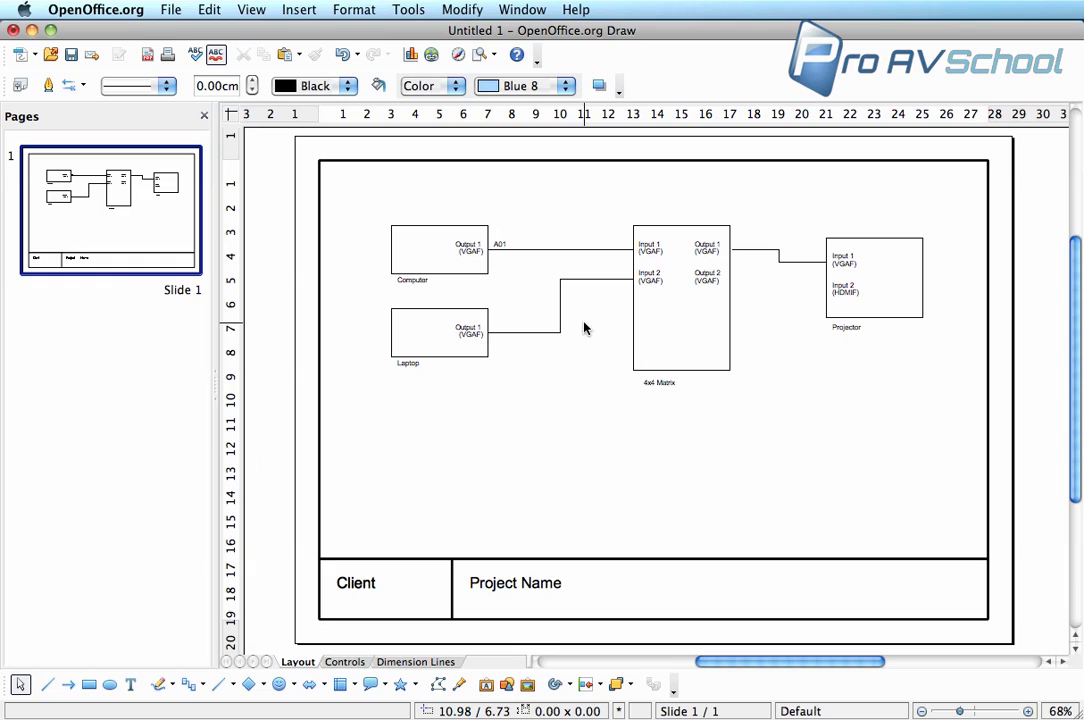